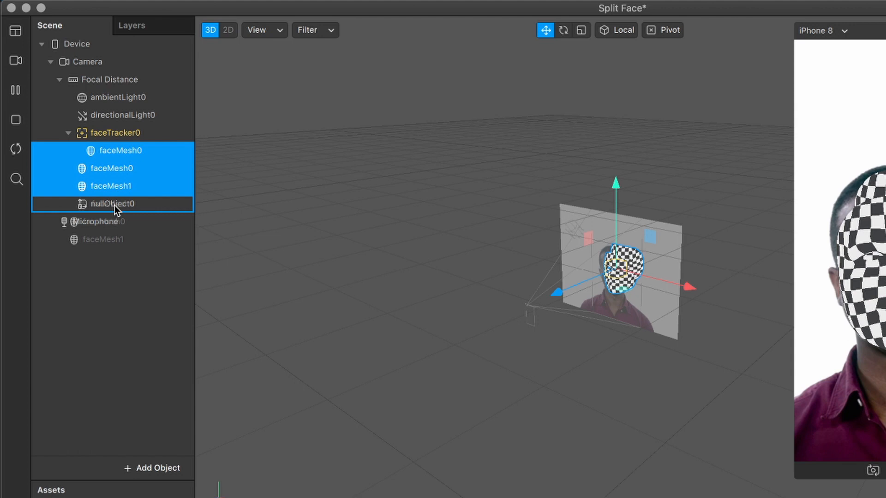
Nest nullObject0, with its three face meshes inside, under faceTracker0 in the scene hierarchy.
drag(115, 154, 123, 132)
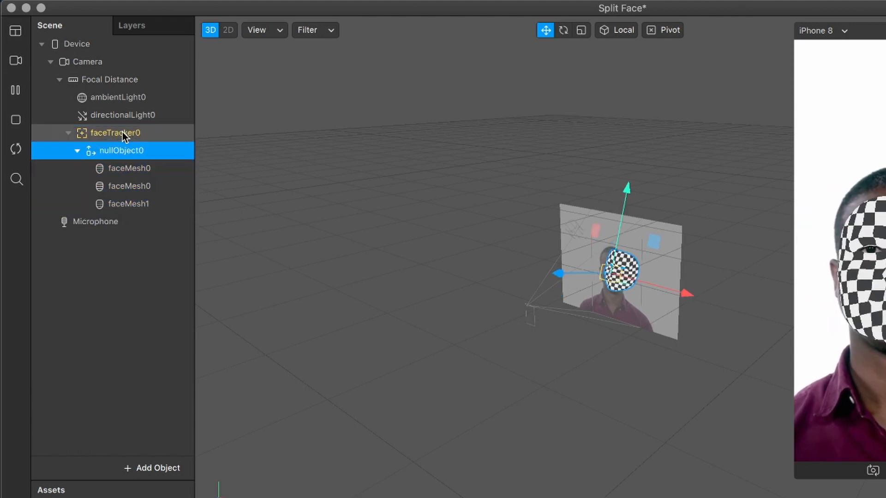
click(116, 305)
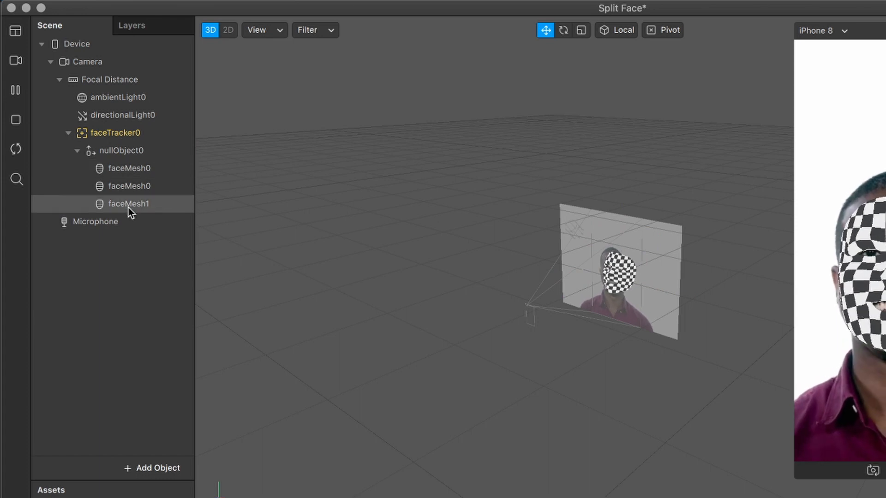
Rename the first face mesh under nullObject0 as Image and the second one as Face left.
double_click(134, 168)
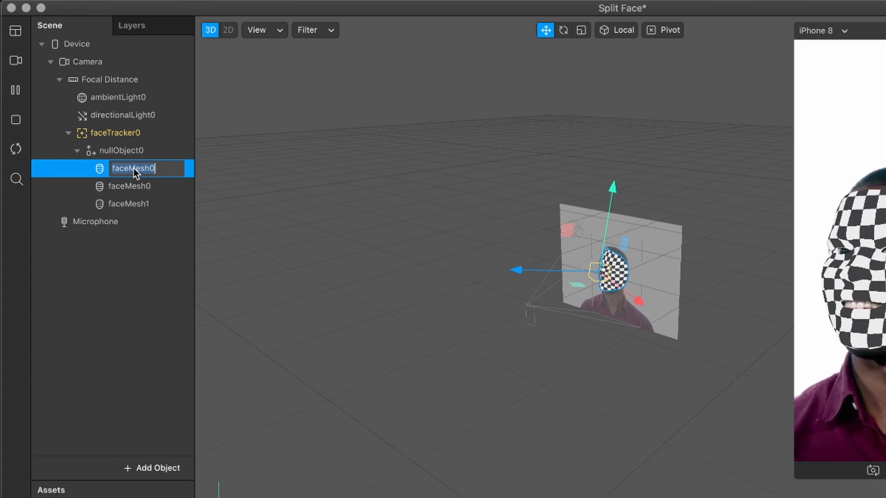
key(BackSpace)
text(Image)
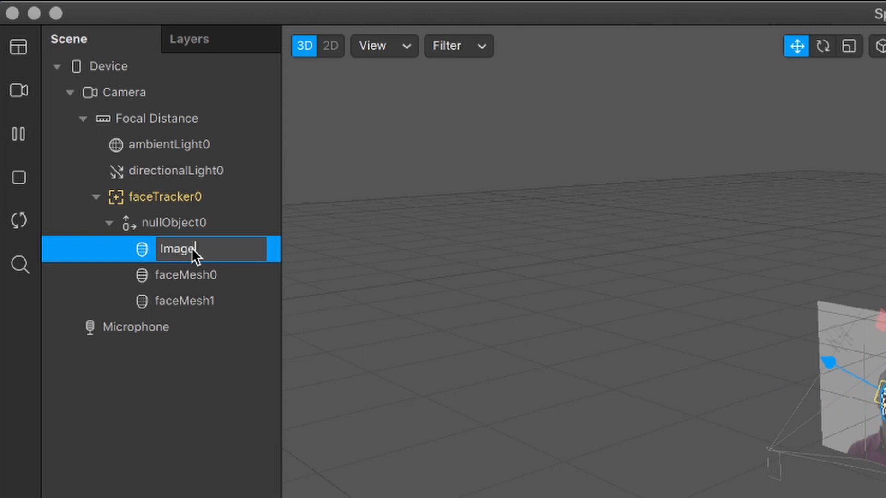
key(Return)
double_click(190, 274)
text(Face)
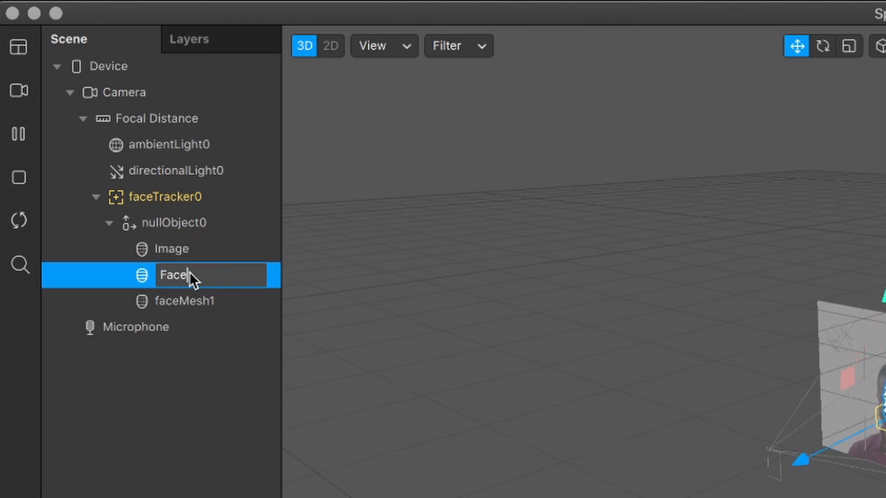
text( left)
key(Return)
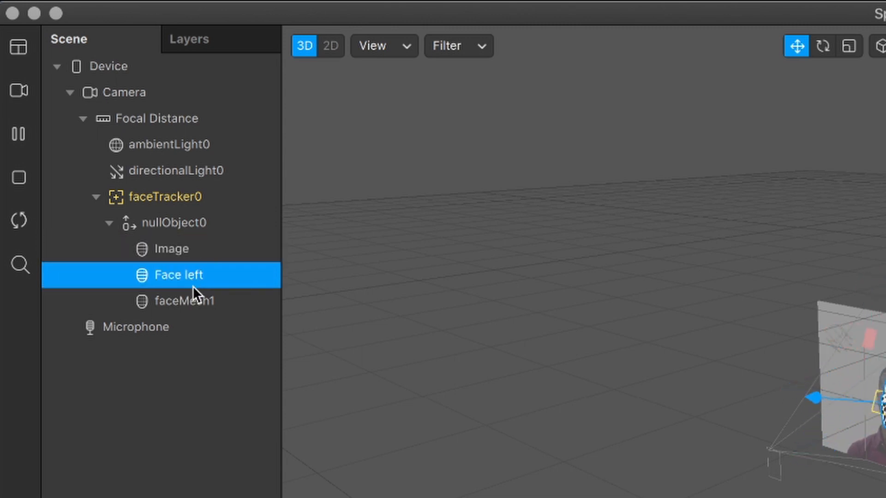
Rename the third face mesh under nullObject0 as Face Right.
double_click(193, 292)
text(Face)
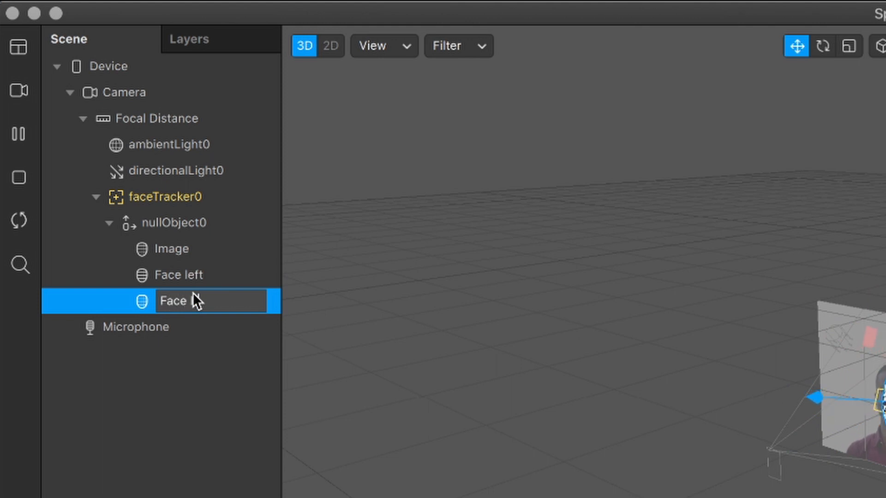
text( Rig)
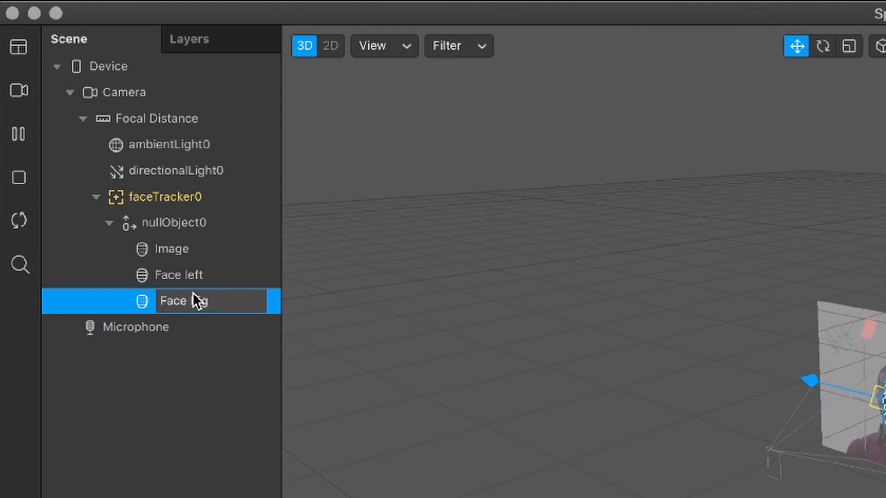
text(ht)
key(Return)
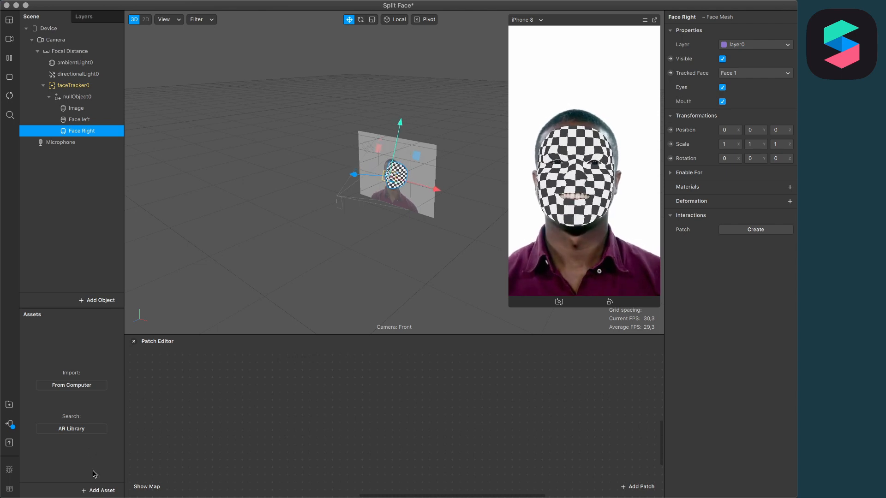
Create a new material asset named image and duplicate it twice.
click(100, 489)
click(152, 380)
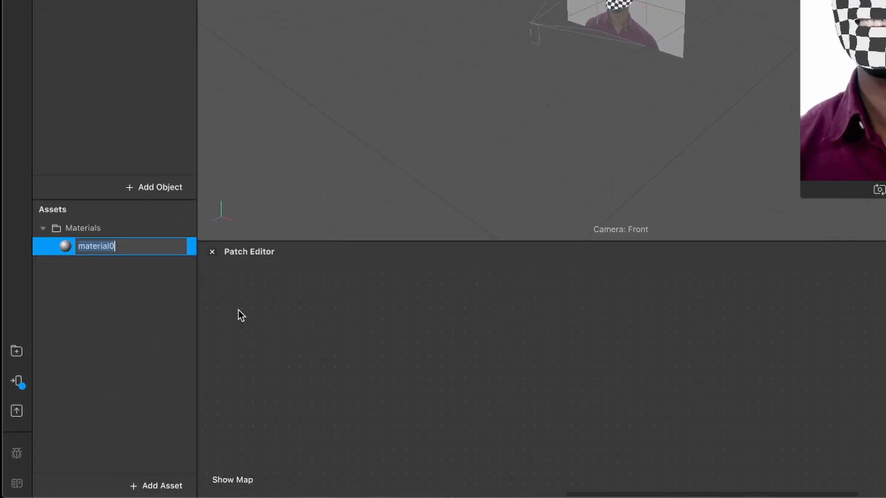
text(fmage)
key(Return)
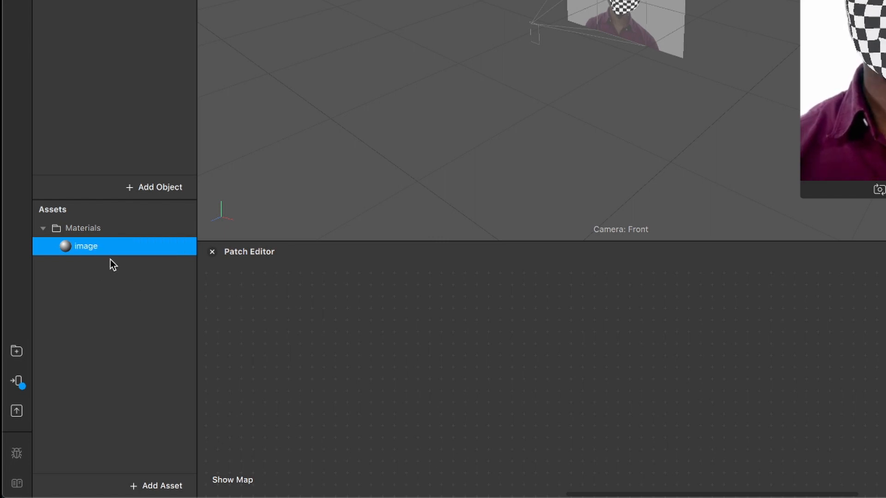
key(ctrl+d)
key(ctrl+d)
Rename the two duplicated materials as Face left and Face right.
double_click(101, 268)
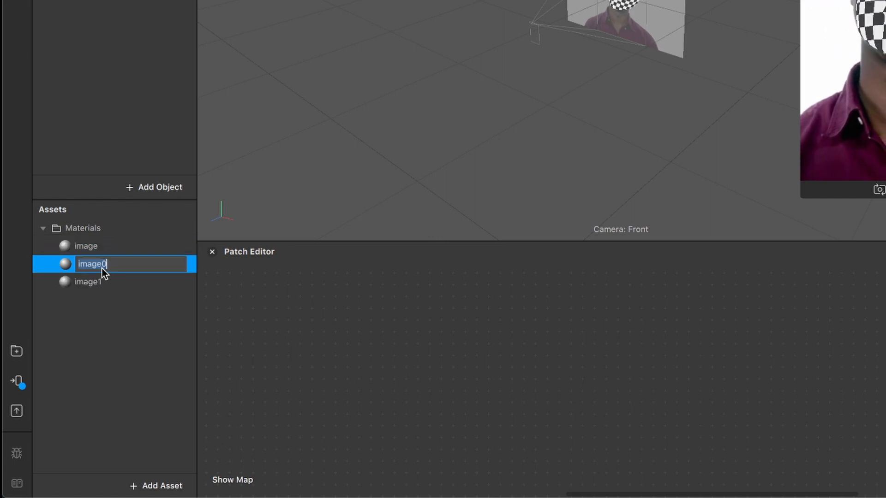
text(Face left)
key(Return)
double_click(93, 282)
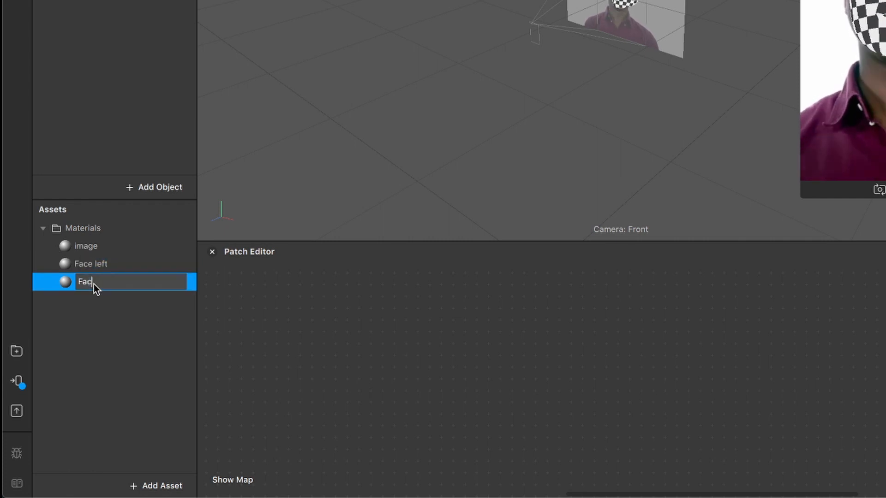
text(Face right)
key(Return)
click(114, 326)
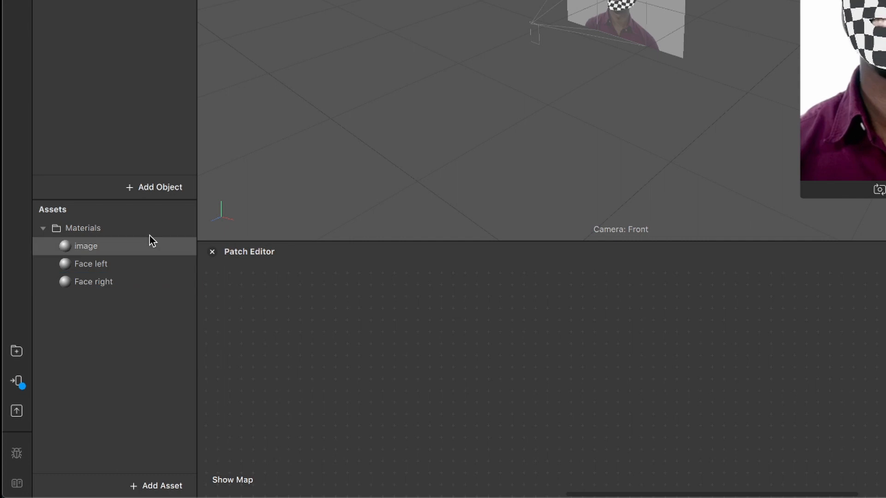
Set the shader type of all three materials, image, Face left and Face right, to Flat.
click(111, 282)
shift+click(109, 245)
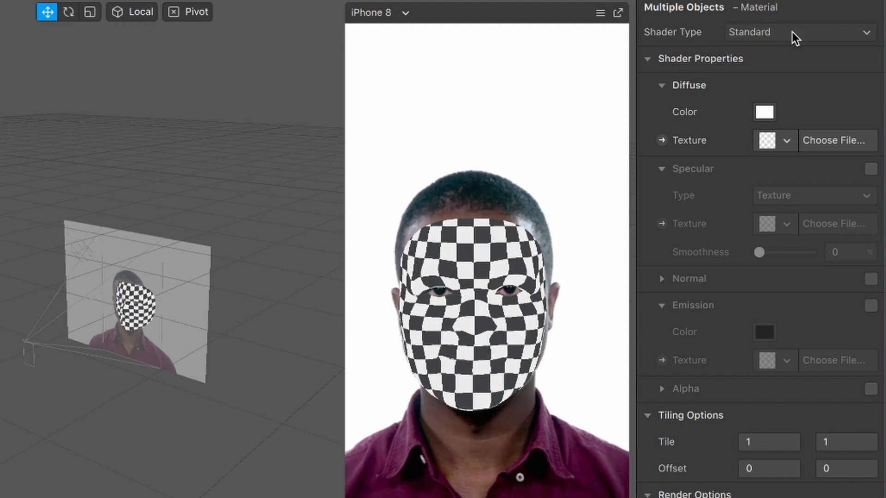
click(778, 32)
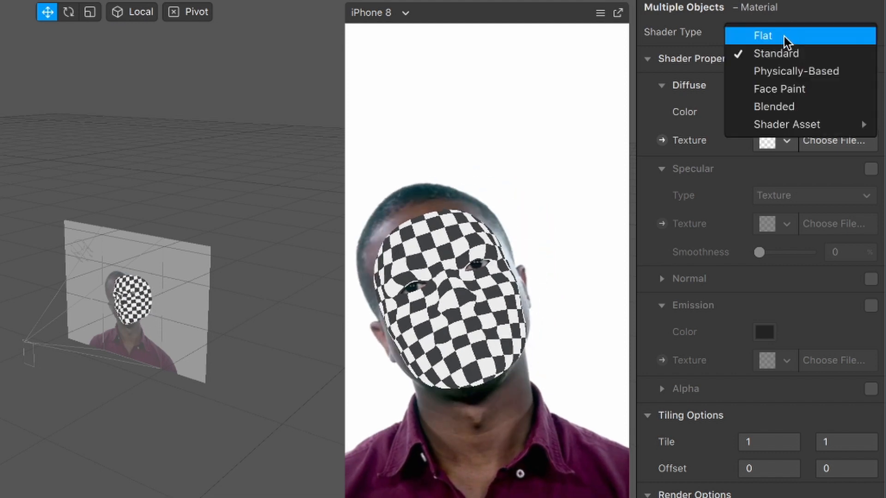
click(772, 35)
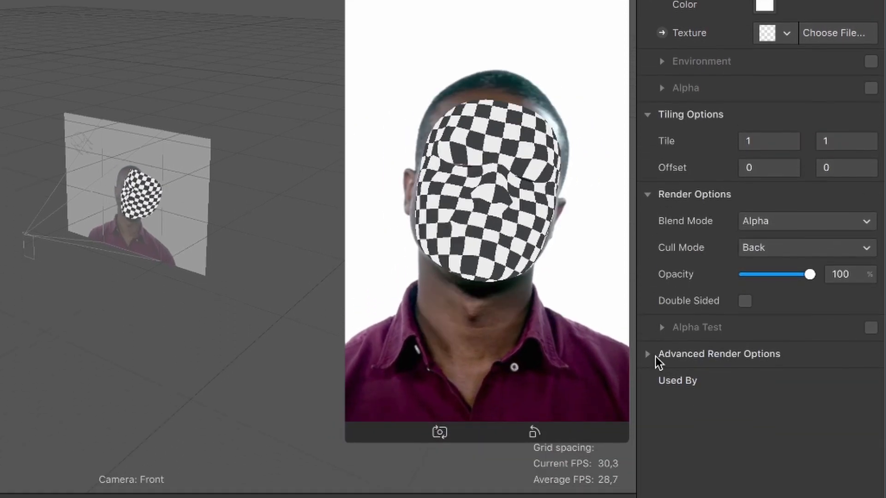
Turn off Use Depth Test and the write-to-depth option in the advanced render options of all three materials.
click(652, 357)
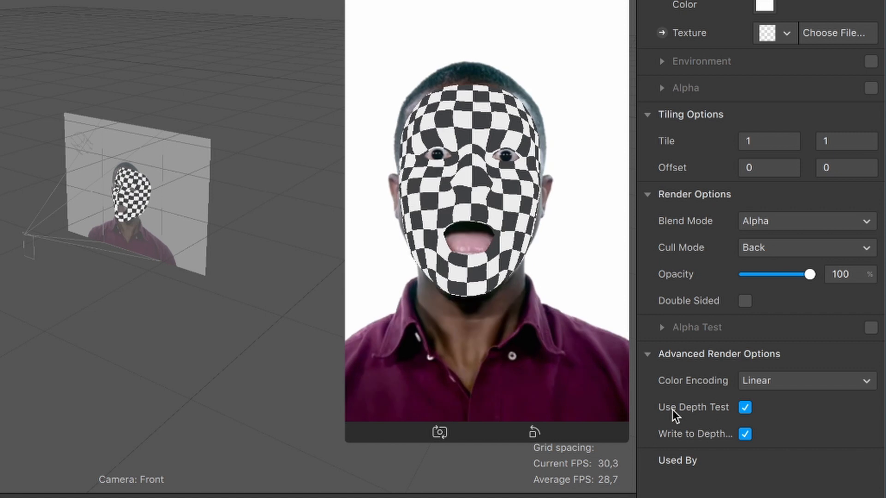
click(745, 408)
click(745, 434)
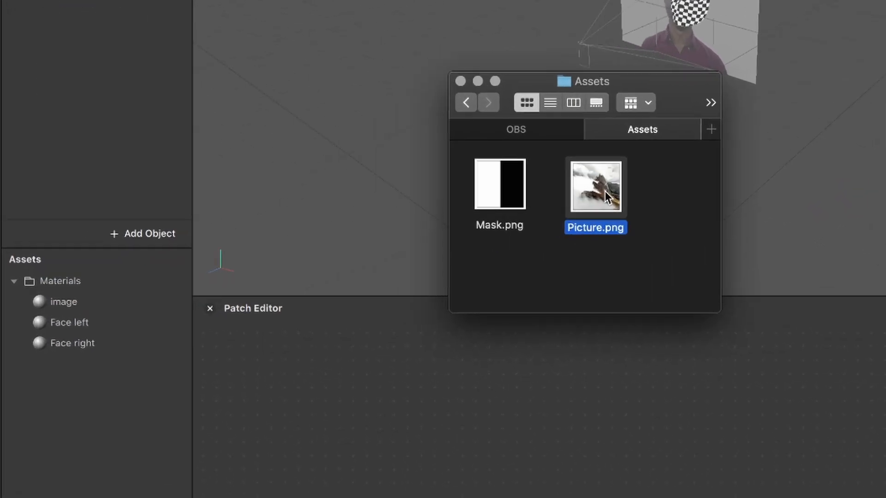
Import Picture.png and Mask.png from the Finder Assets folder as textures and close the folder window.
drag(357, 386, 140, 436)
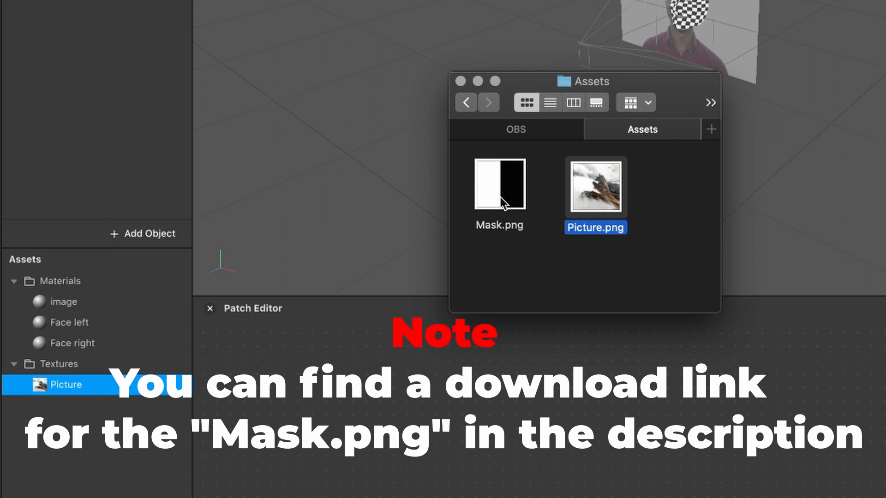
drag(503, 203, 143, 479)
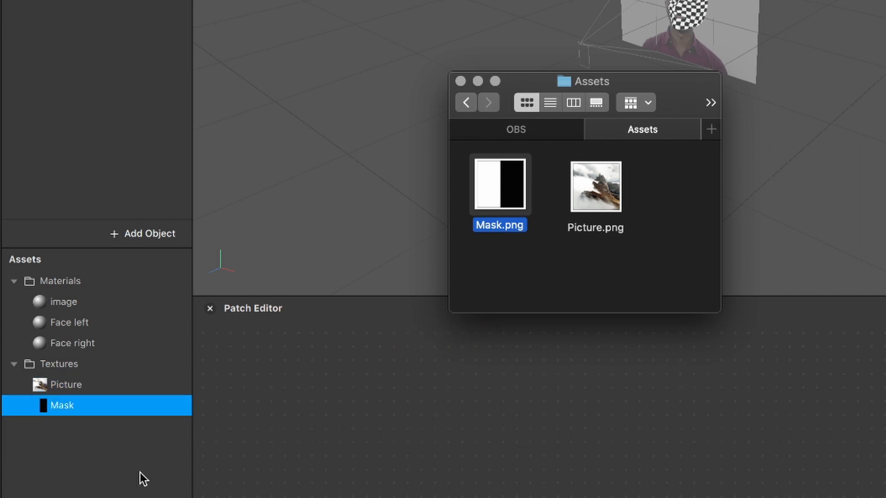
click(461, 83)
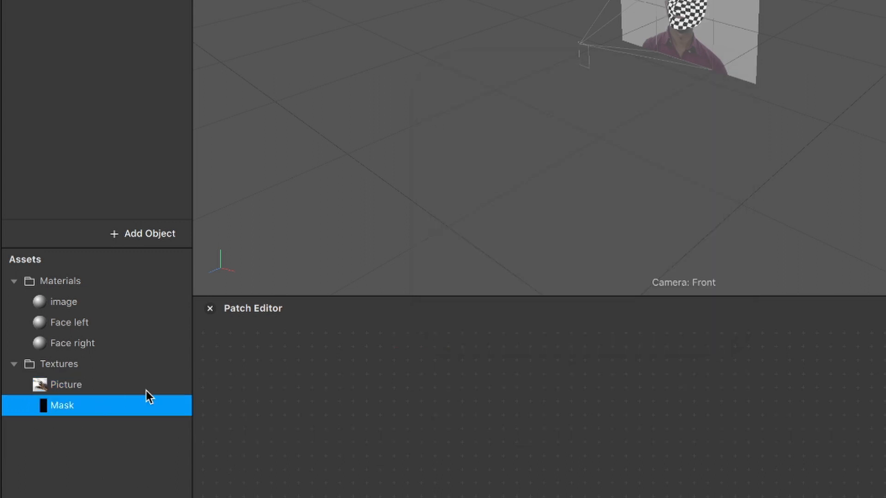
Enable No compression for both the Picture and Mask textures at once.
shift+click(70, 390)
shift+click(73, 408)
click(74, 412)
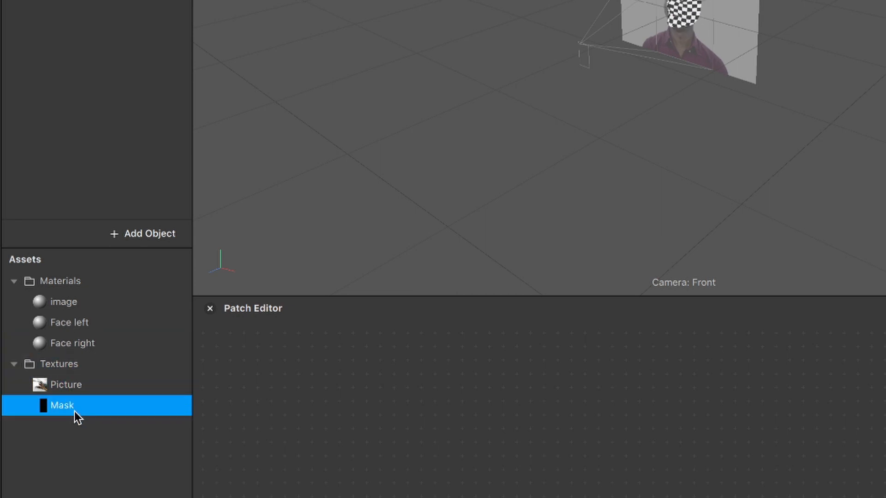
shift+click(102, 386)
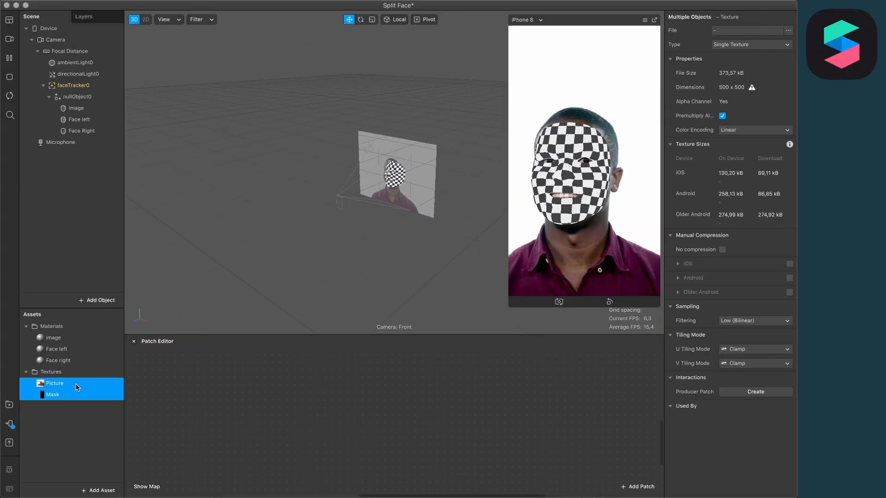
click(722, 250)
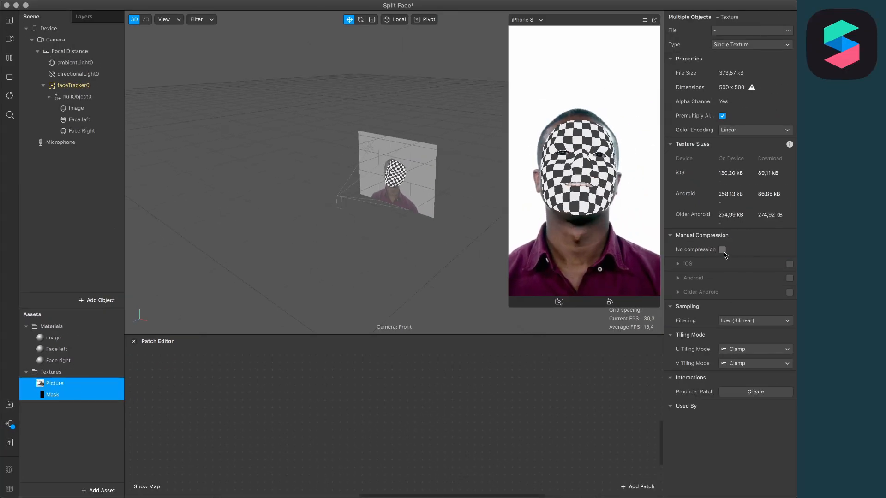
click(95, 427)
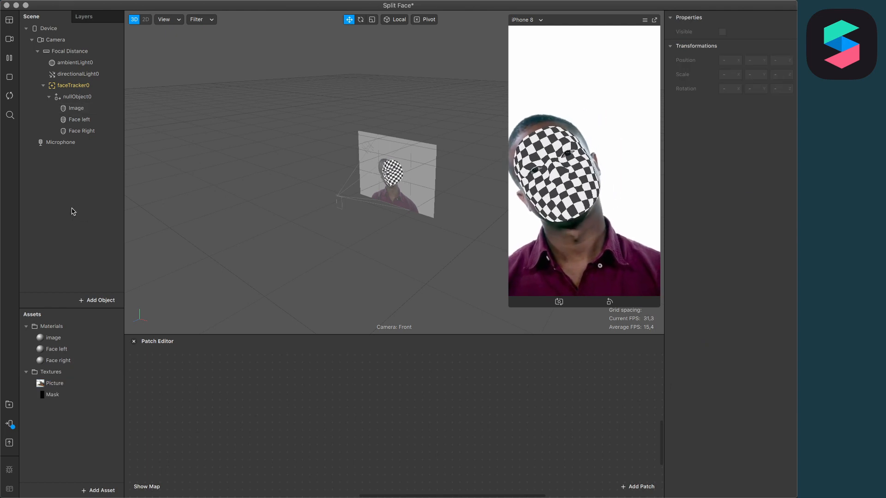
Add a texture extraction to faceTracker0.
click(74, 85)
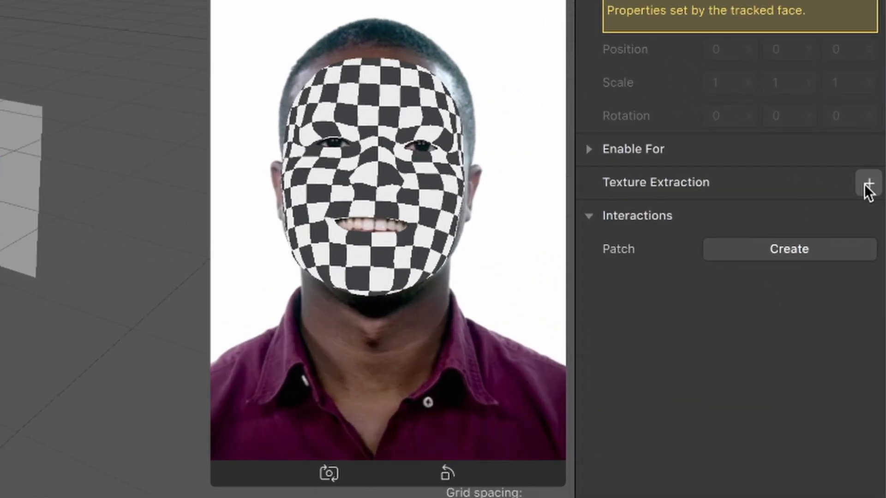
click(861, 183)
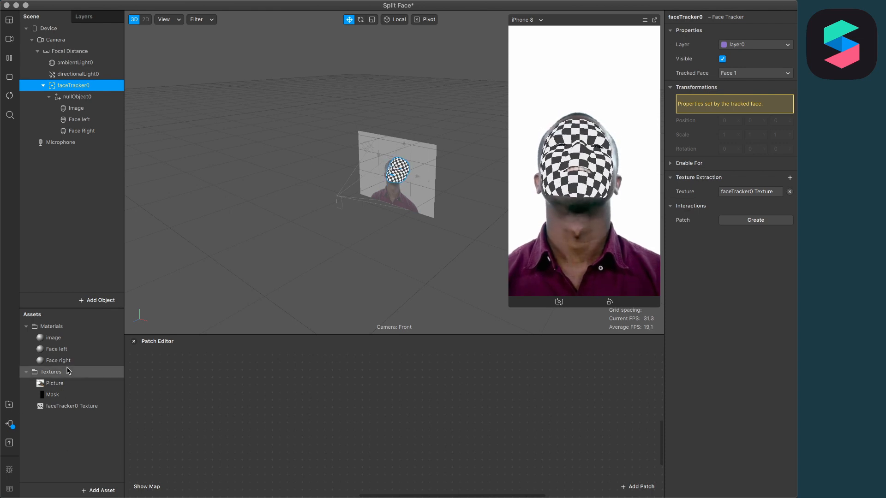
Assign the Picture texture as the diffuse texture of the image material.
double_click(59, 340)
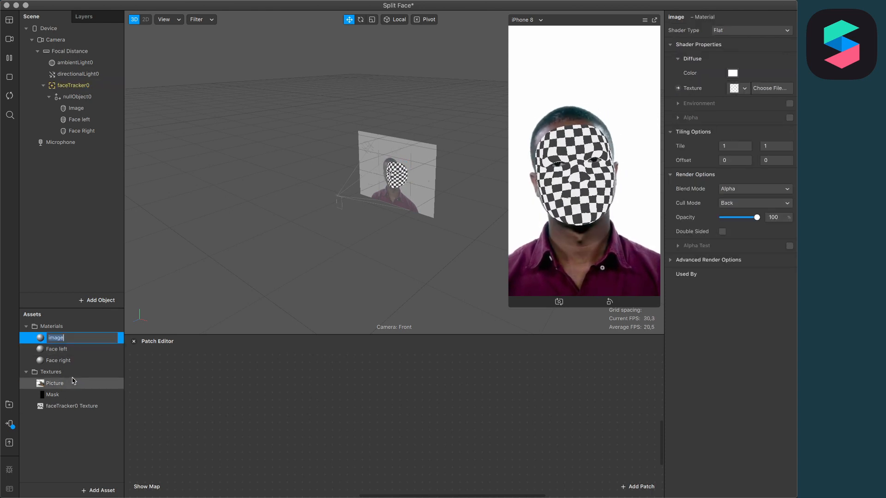
key(Return)
click(743, 88)
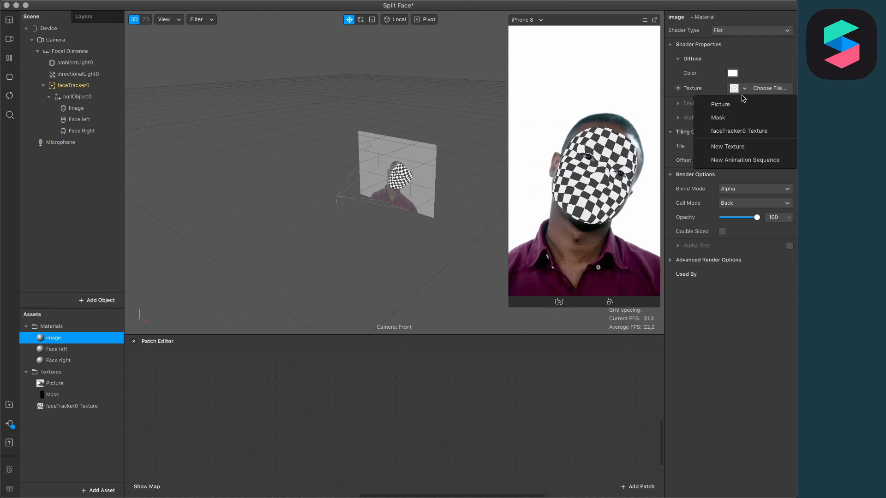
click(724, 103)
Give the Face left material faceTracker0 Texture as its diffuse texture and enable Alpha with the Mask texture.
click(51, 349)
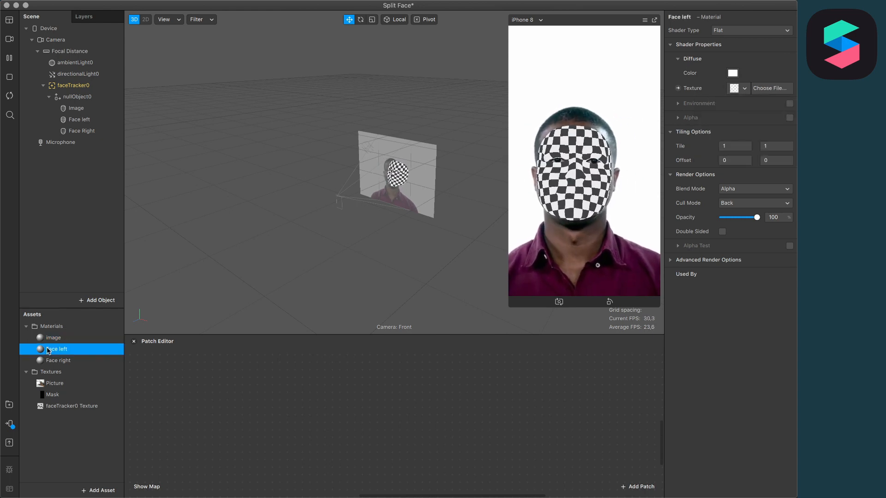
click(745, 89)
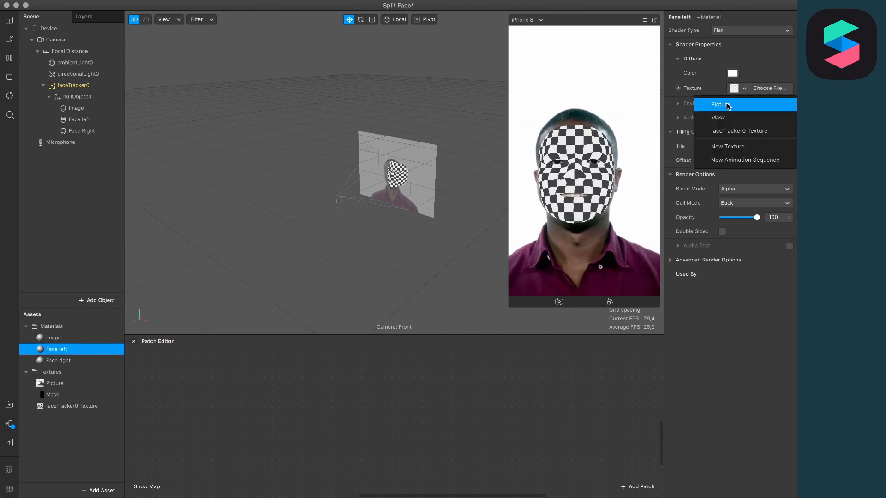
click(731, 120)
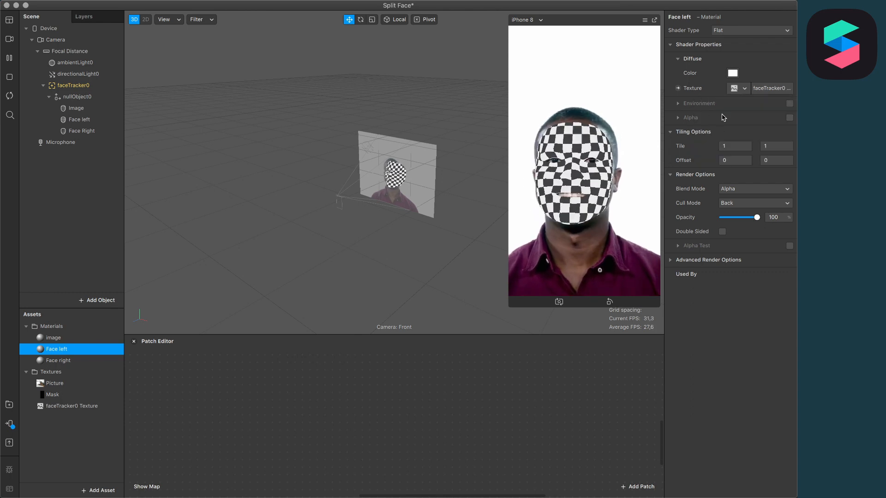
click(790, 118)
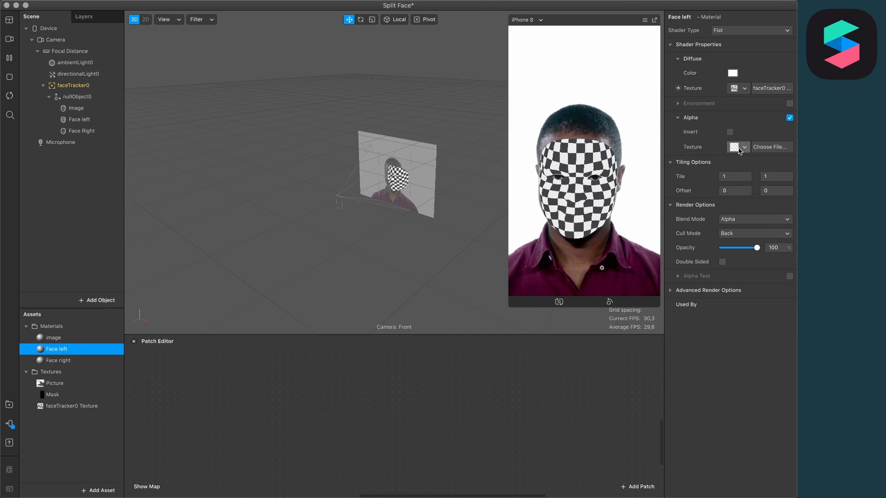
click(738, 147)
click(719, 176)
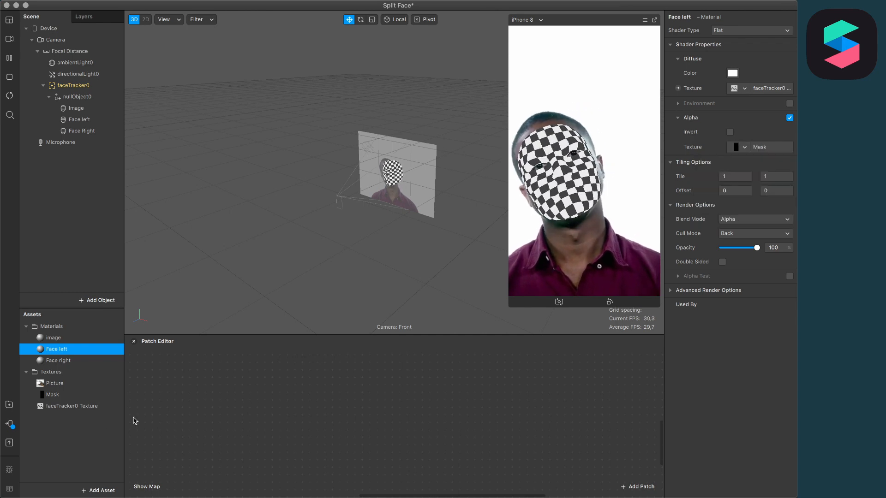
Give the Face right material faceTracker0 Texture as its diffuse texture and enable Alpha with the inverted Mask texture.
click(58, 361)
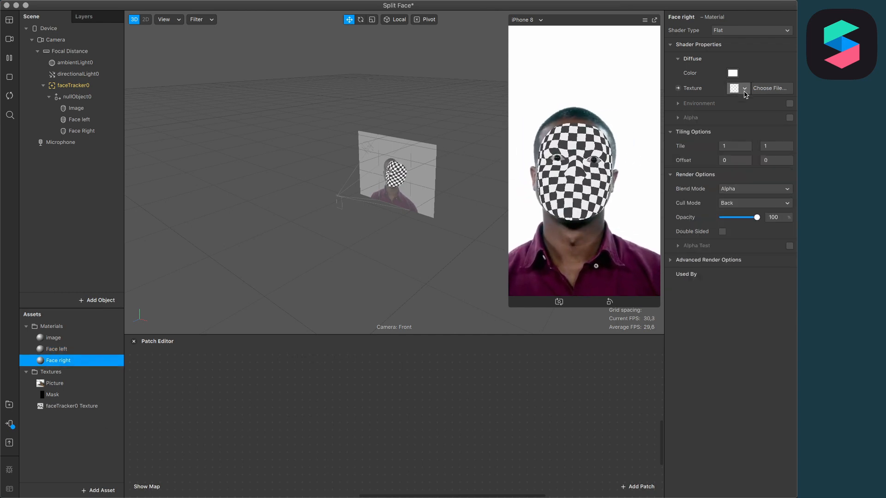
click(744, 90)
click(727, 131)
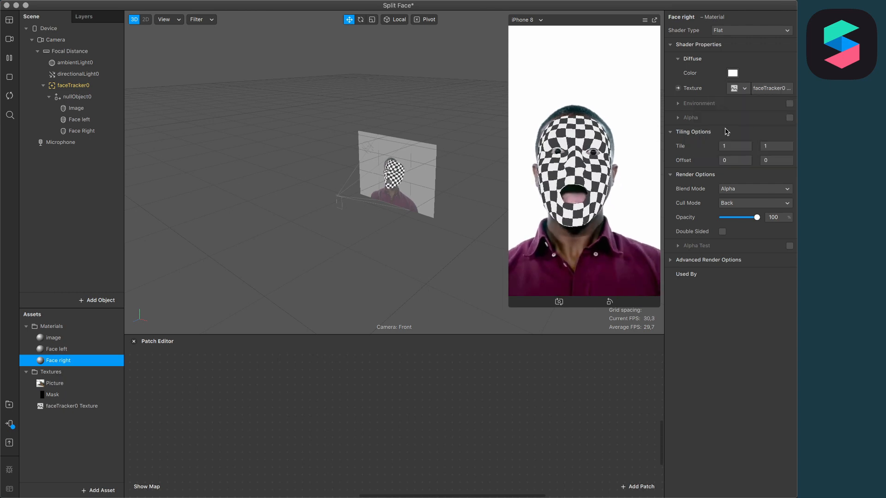
click(789, 118)
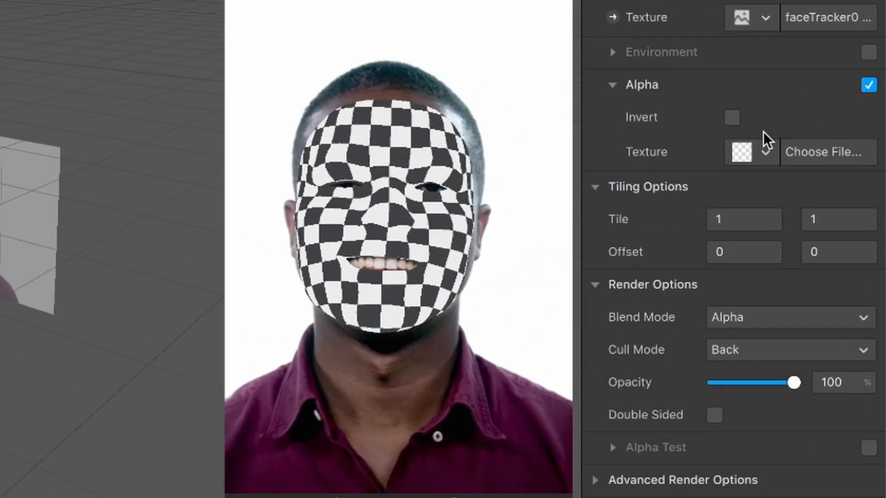
click(745, 147)
click(721, 218)
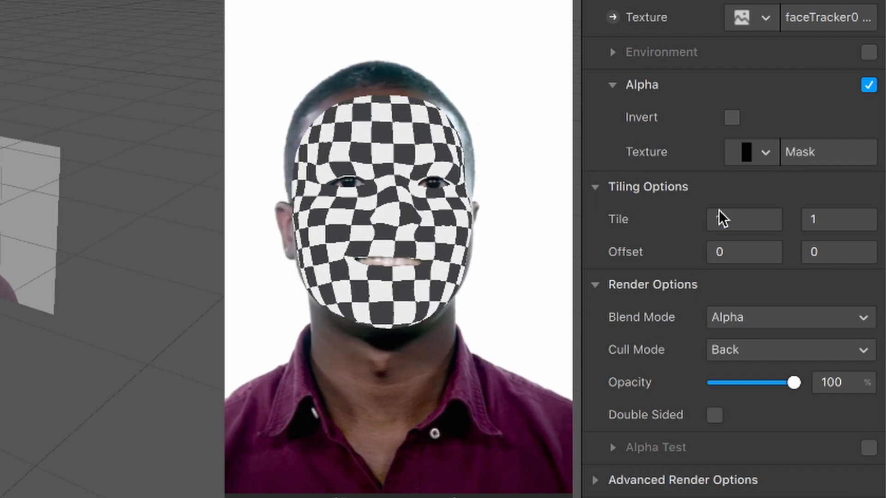
click(733, 121)
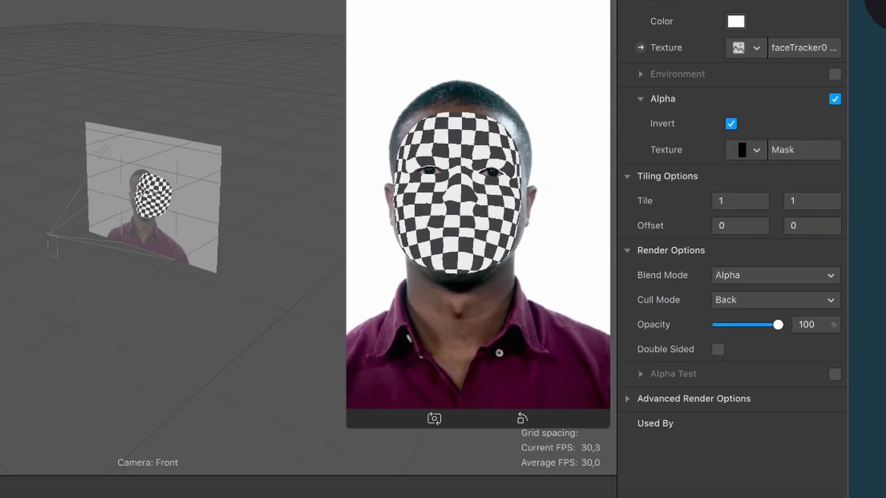
Assign the Face right material to the Face Right mesh.
click(83, 131)
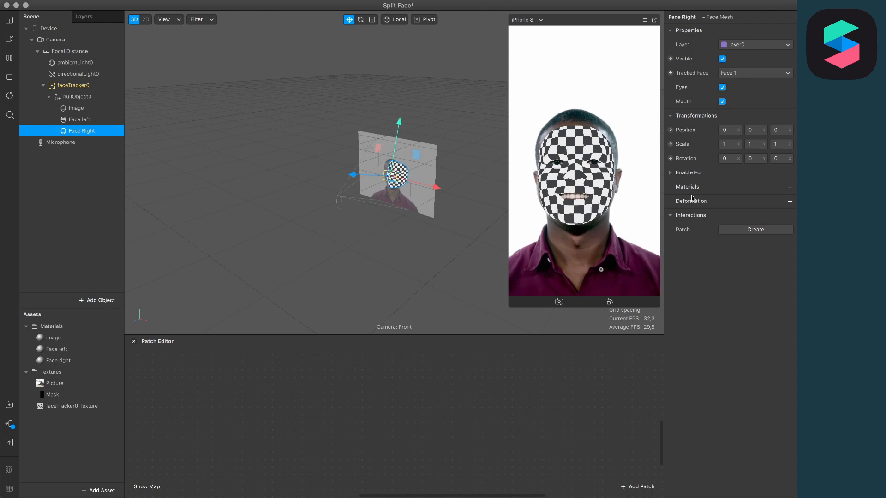
click(789, 189)
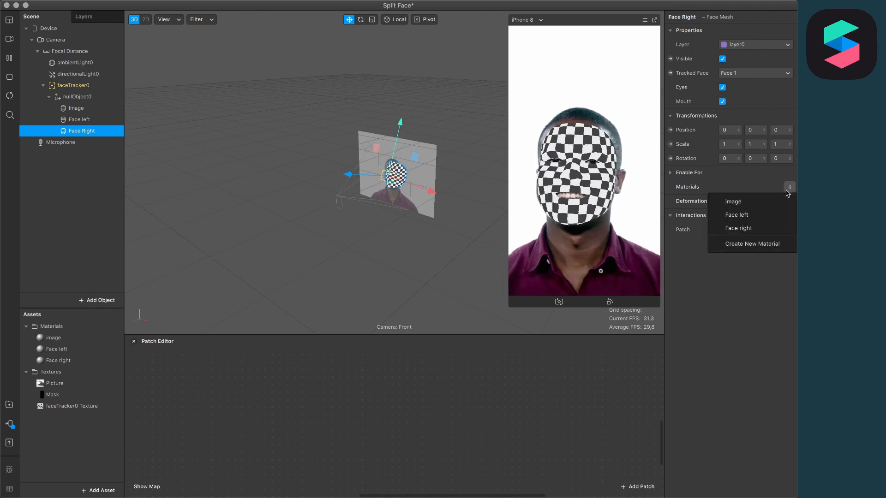
click(741, 227)
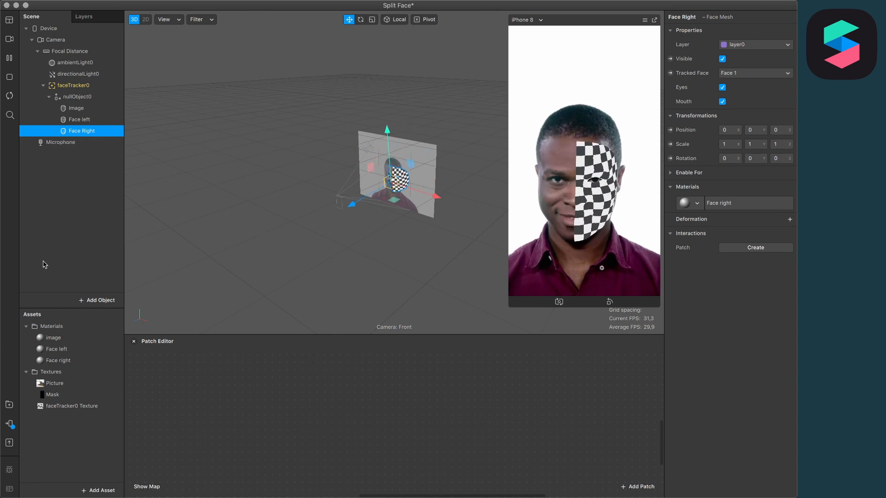
Compare the Invert settings of the two face materials and assign the Face left material to the Face left mesh.
click(69, 362)
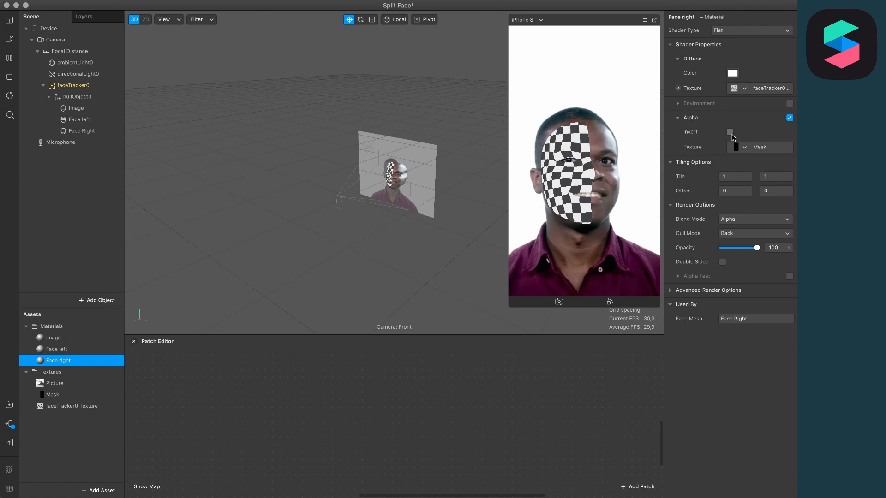
click(58, 350)
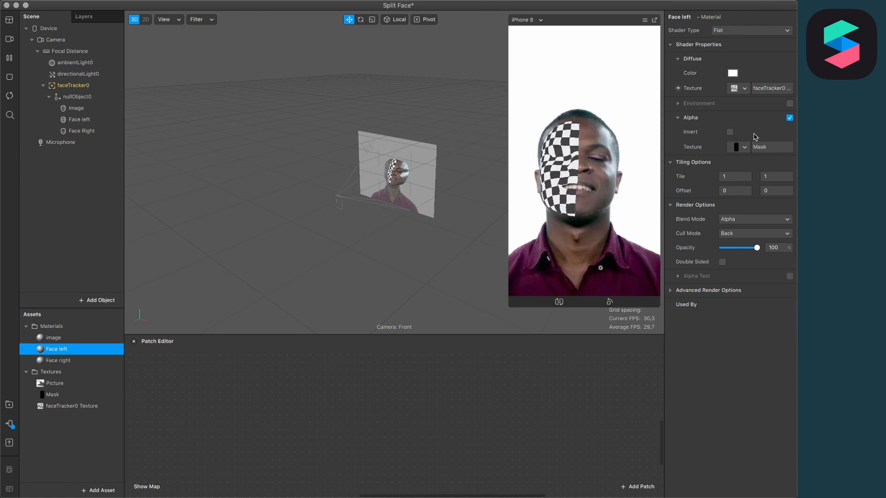
click(66, 120)
click(790, 187)
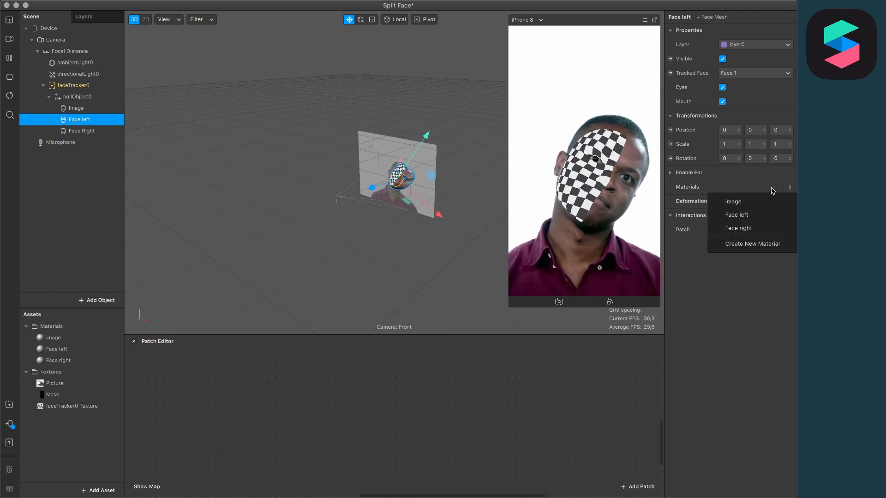
click(738, 216)
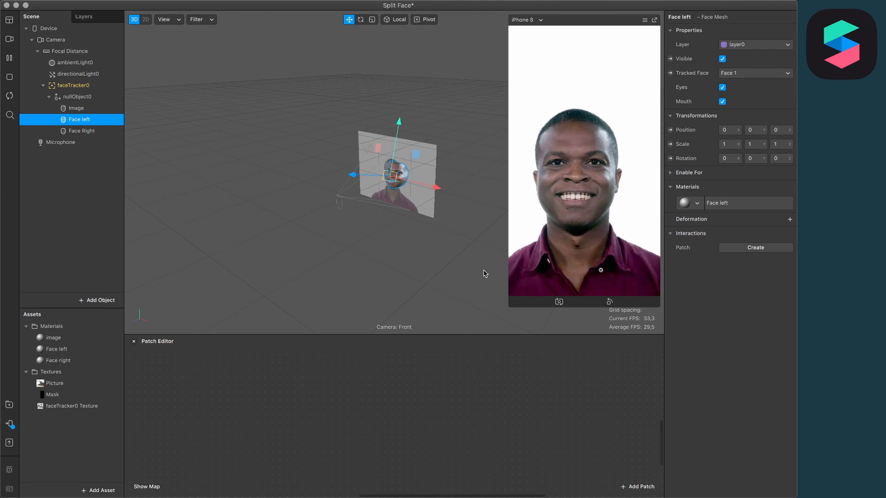
Enlarge the device preview and turn off Eyes and Mouth for the Face left and Face Right meshes together.
drag(510, 307, 421, 460)
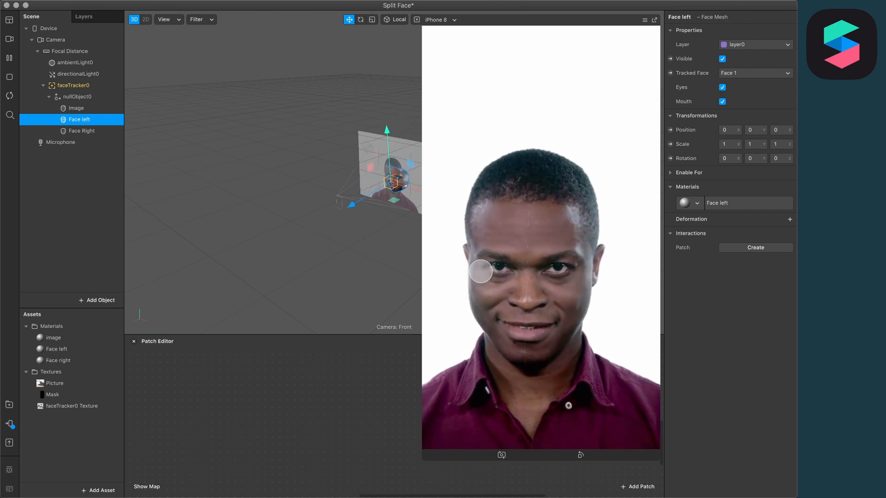
shift+click(73, 131)
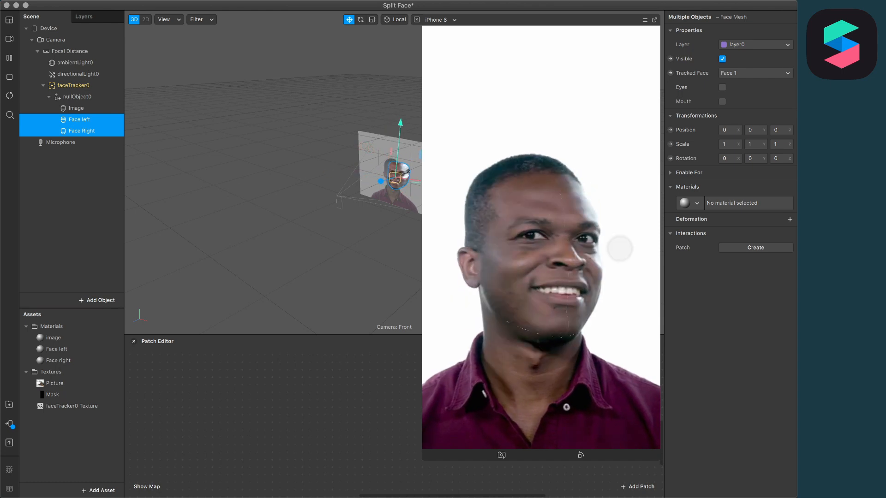
Assign the image material to the Image mesh.
click(66, 110)
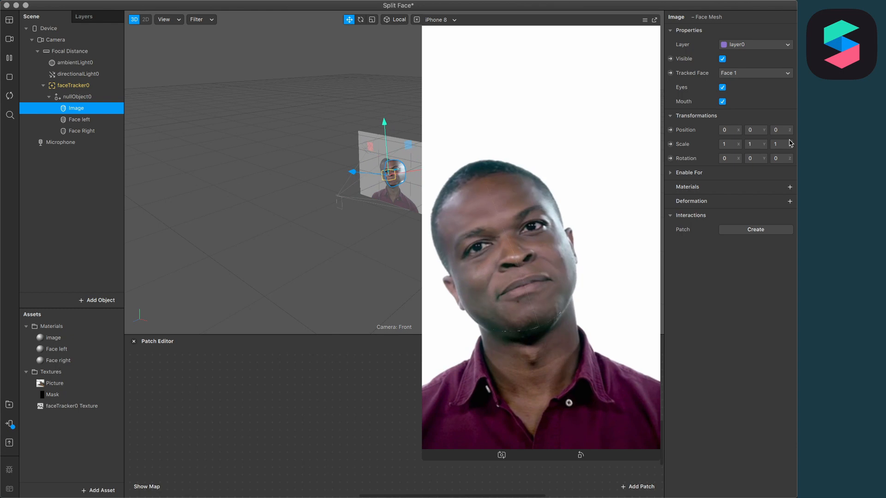
click(790, 187)
click(764, 201)
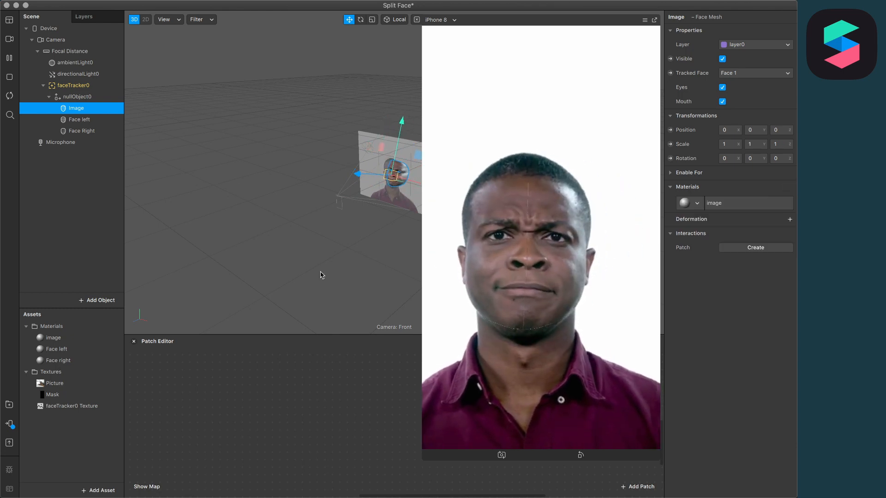
Try shifting the Face Right mesh sideways along its X axis with the preview video paused, and undo the shift.
click(10, 59)
drag(440, 459, 527, 301)
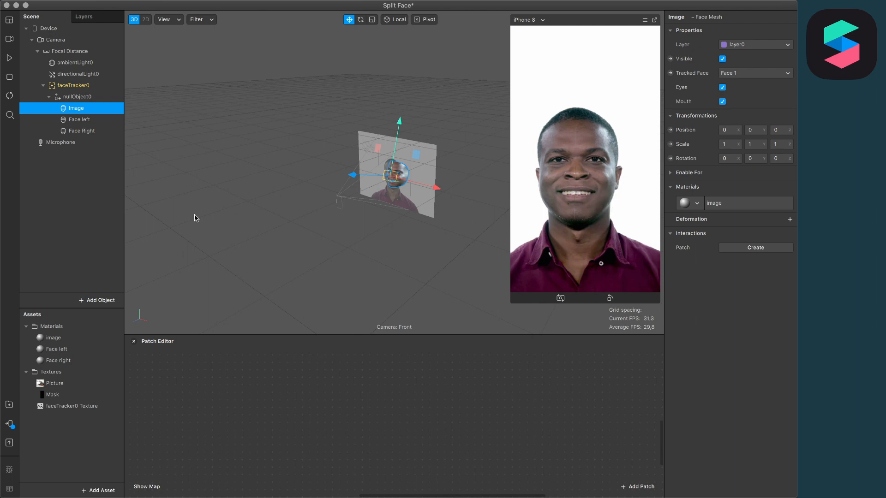
click(76, 119)
click(75, 131)
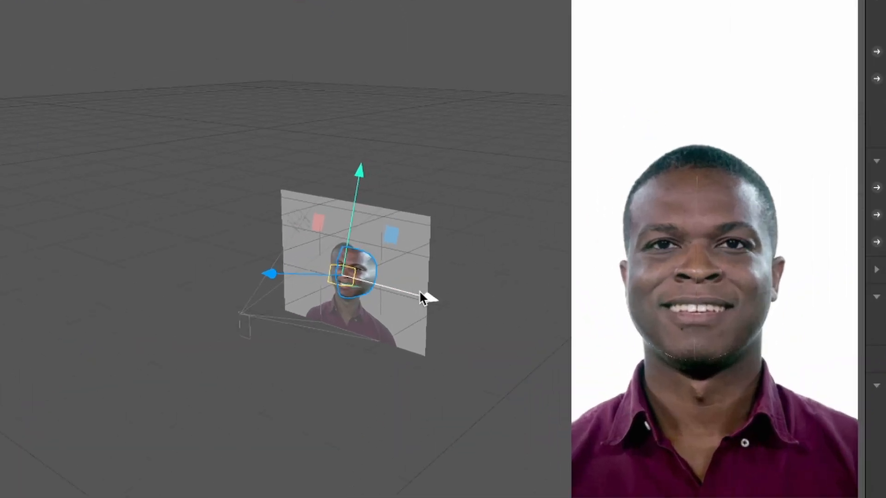
drag(420, 297, 435, 305)
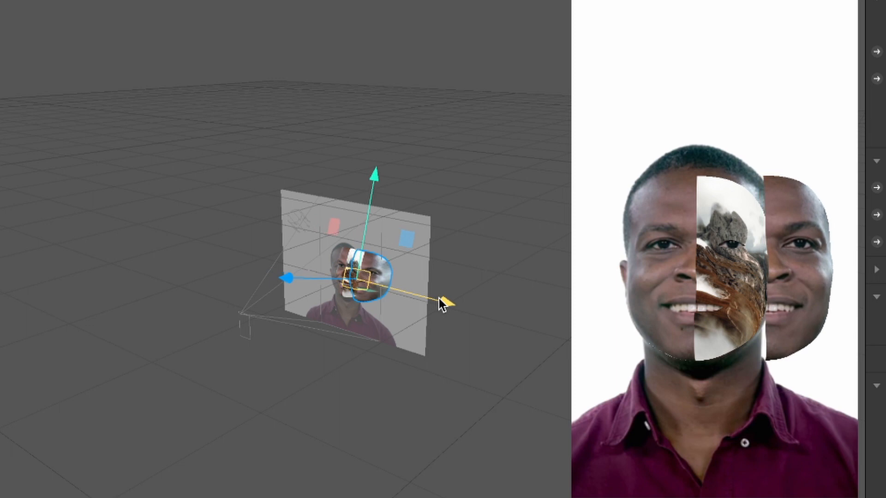
drag(439, 298, 437, 298)
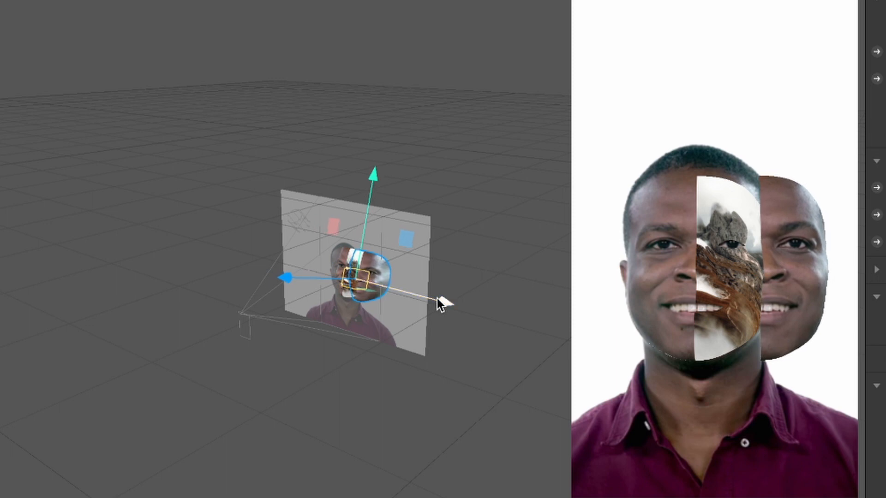
key(super+z)
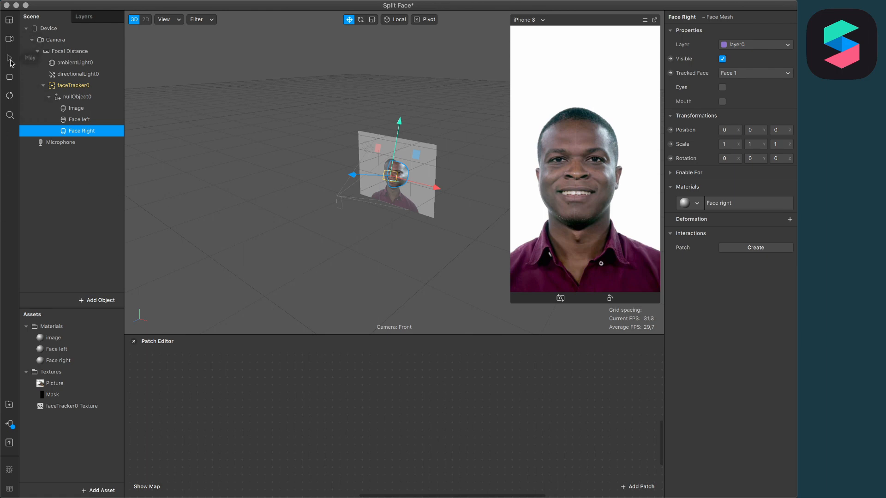
Add a Screen Tap patch and place it at the start of the patch graph.
click(639, 487)
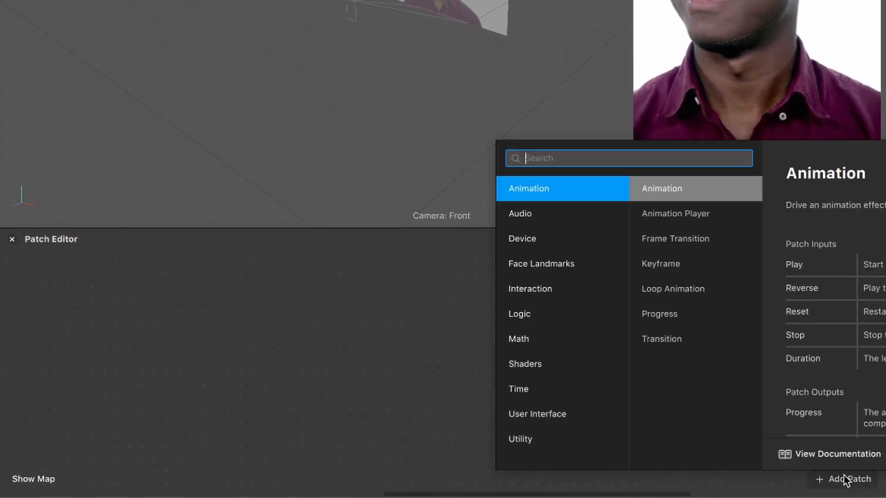
text(scr)
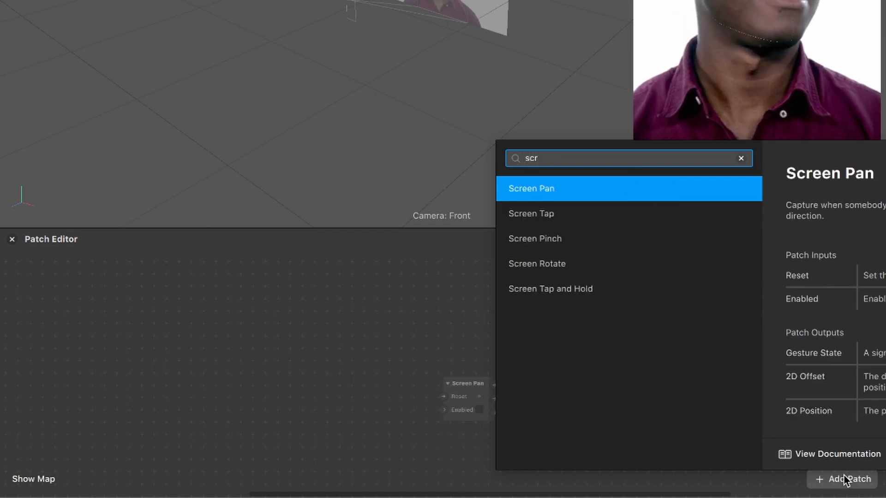
key(Down)
key(Return)
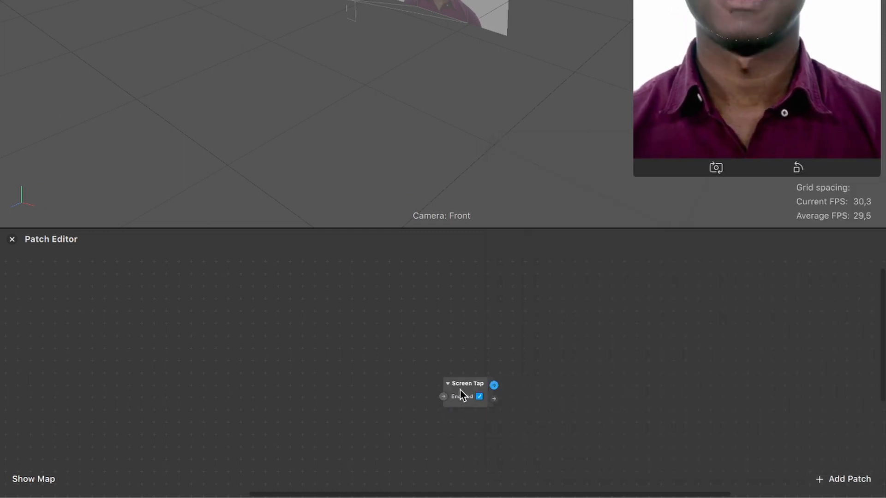
drag(460, 393, 212, 341)
Add a Switch patch beside Screen Tap and connect Screen Tap's Gesture State to the Switch's Turn On input.
click(853, 480)
text(sw)
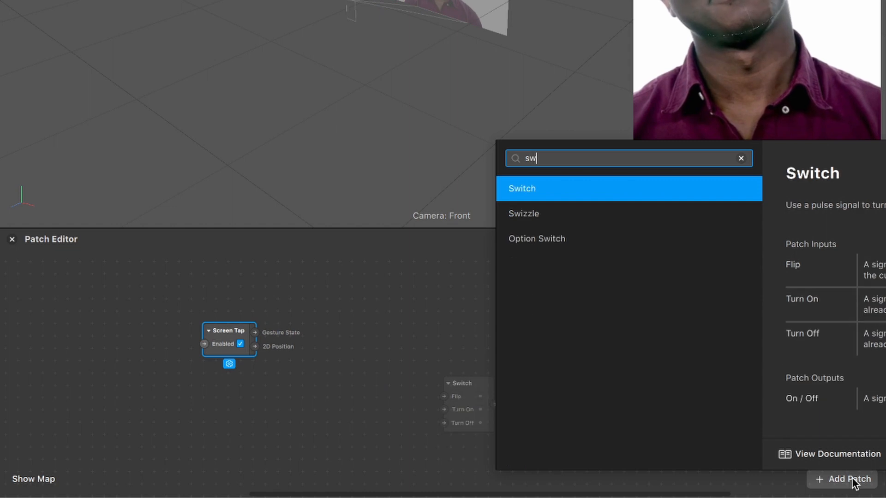
key(Return)
scroll(379, 298, up, 3)
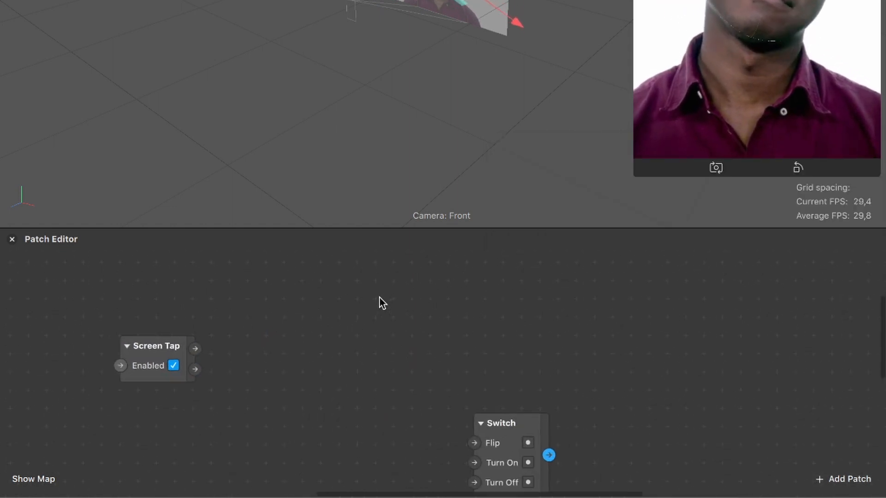
drag(534, 436, 369, 327)
drag(195, 348, 260, 352)
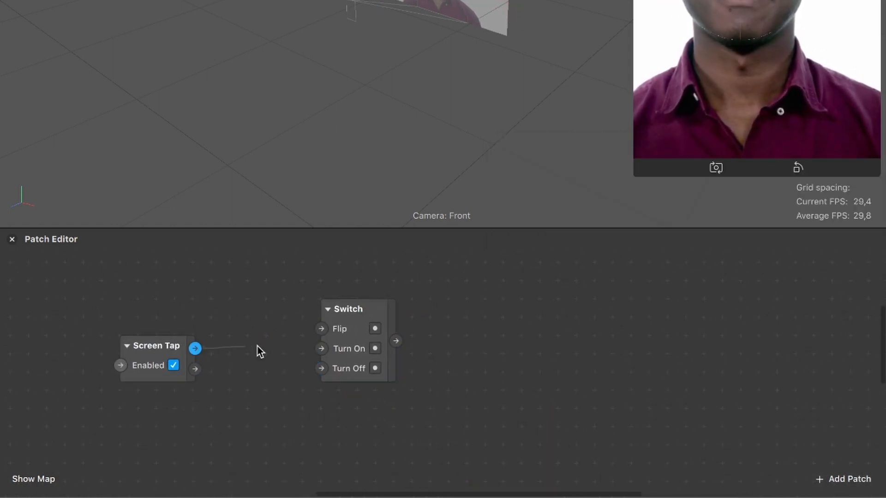
drag(327, 353, 365, 337)
scroll(342, 351, down, 3)
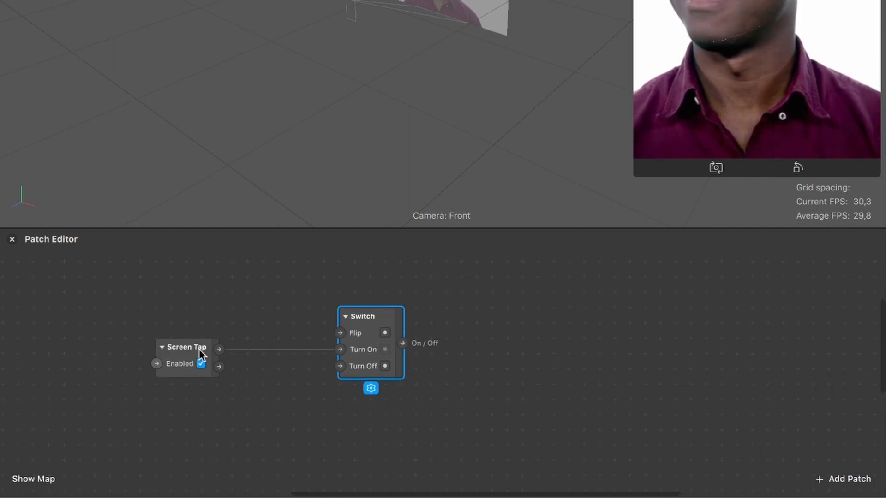
Add a Loop Animation patch to the patch graph.
click(835, 475)
text(loo)
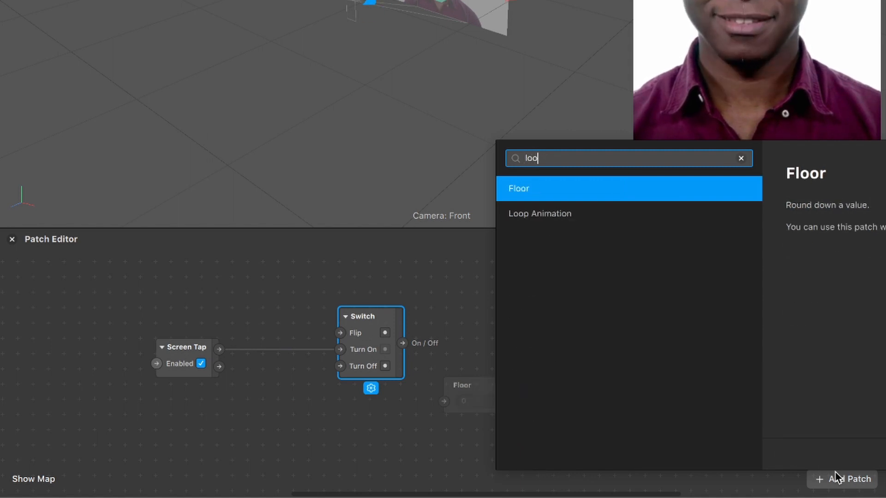
key(Down)
key(Return)
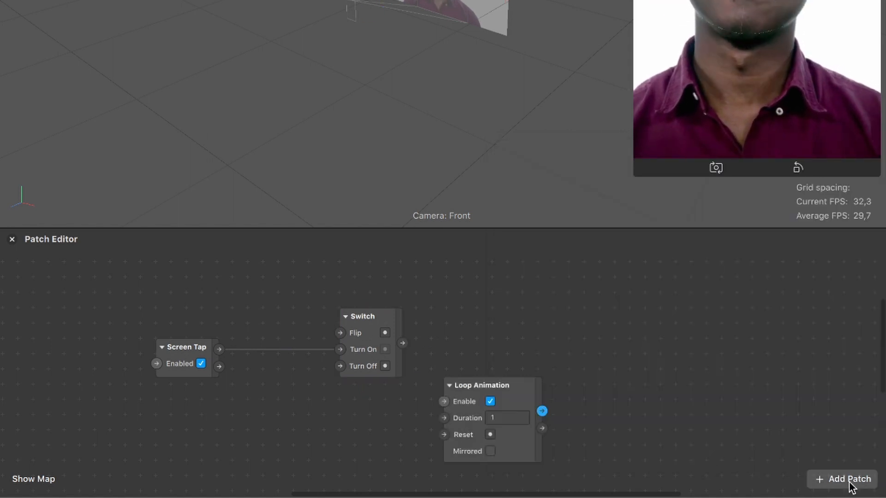
Add a Transition patch to the patch graph.
click(850, 480)
text(tra)
key(Down)
key(Down)
key(Down)
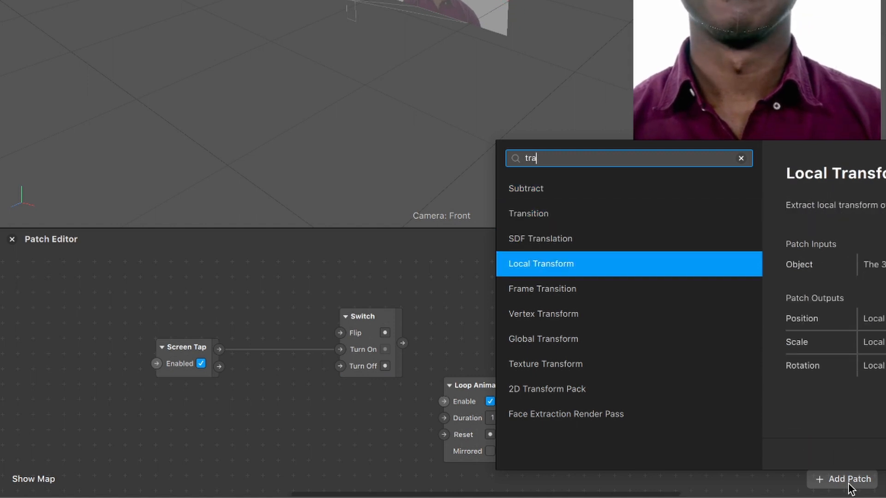
key(Up)
key(Up)
key(Return)
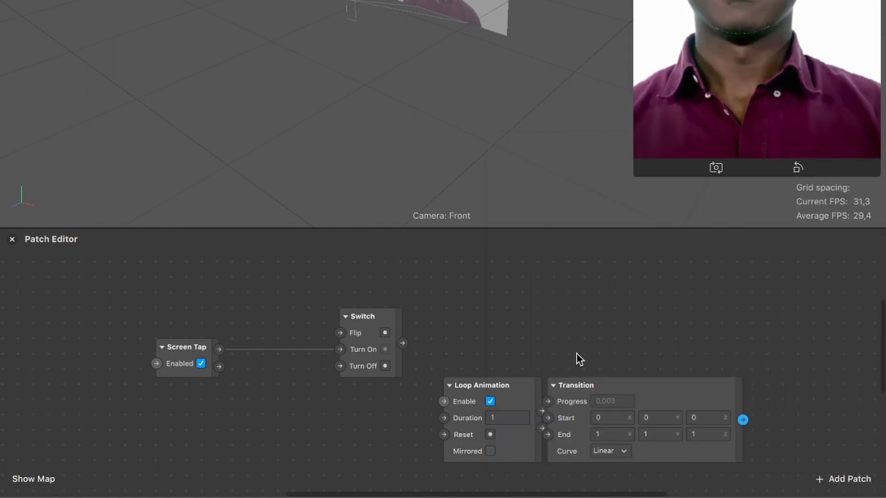
Line up the Loop Animation and Transition patches after the Switch and connect Loop Animation's Progress to the Transition's Progress.
drag(471, 394, 474, 325)
drag(640, 395, 724, 329)
scroll(724, 329, right, 5)
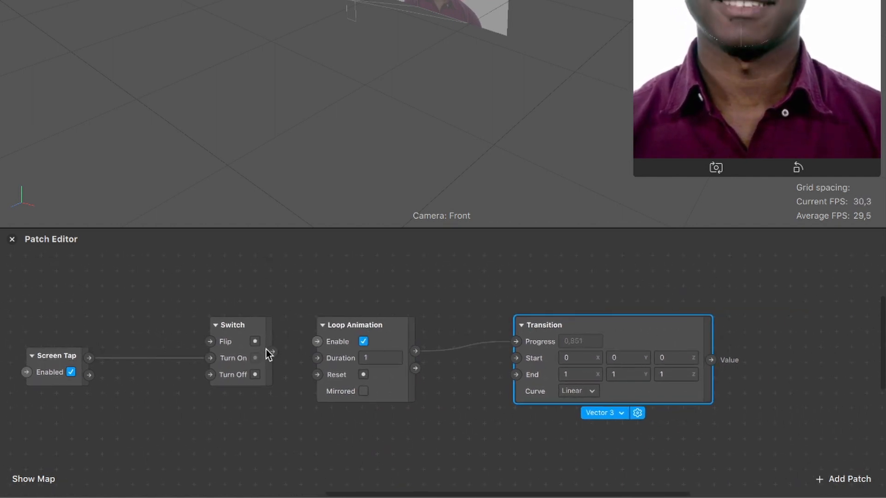
Connect the Switch's On / Off output to Loop Animation's Enable and move Loop Animation and Transition further from the Switch.
drag(272, 351, 317, 342)
scroll(565, 436, down, 3)
scroll(566, 437, left, 2)
drag(566, 436, 442, 311)
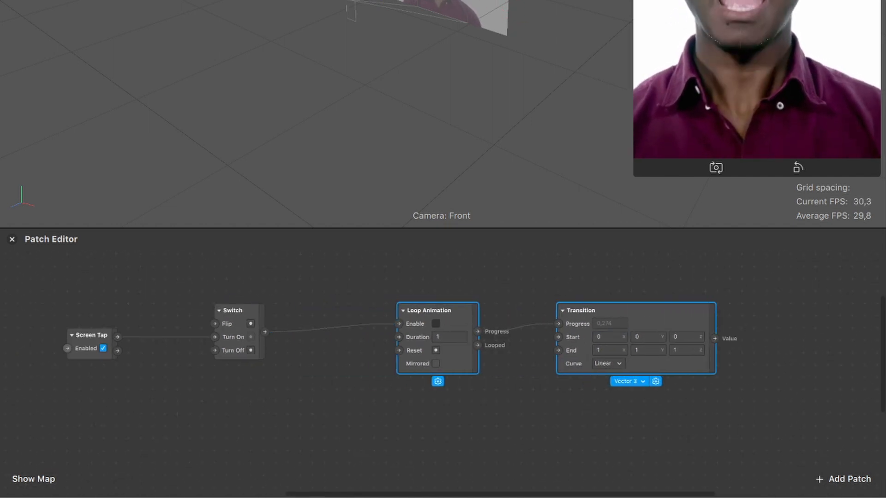
Select the Face left and Face Right meshes together and create a 3D Position patch for each.
click(71, 97)
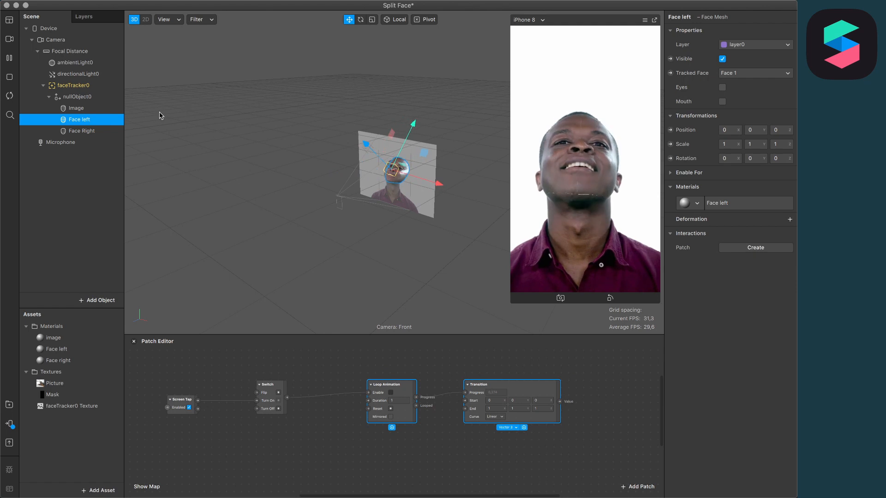
shift+click(80, 131)
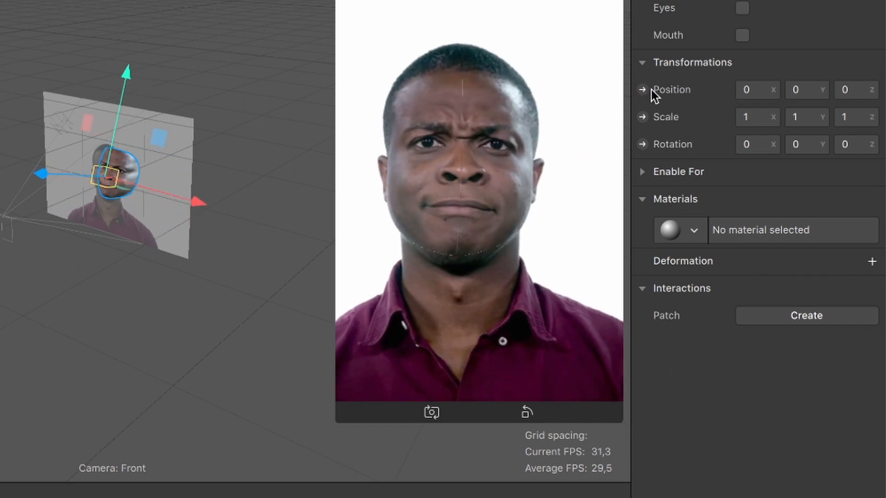
click(644, 89)
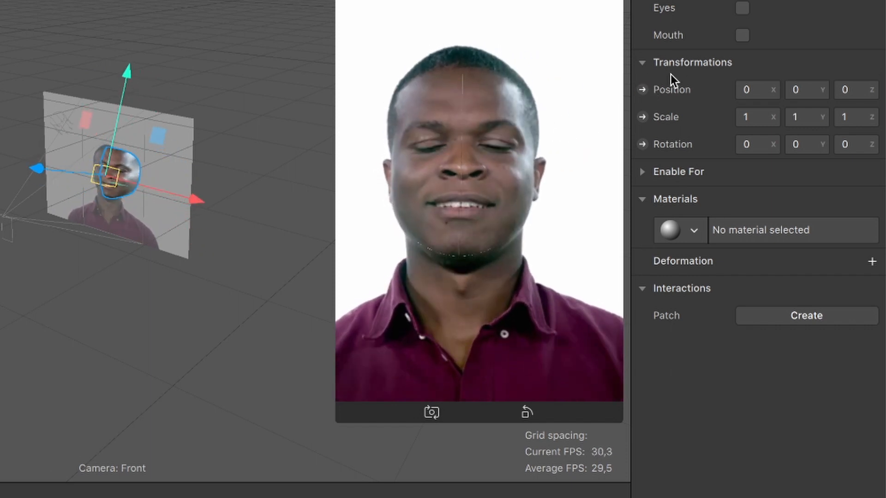
click(644, 89)
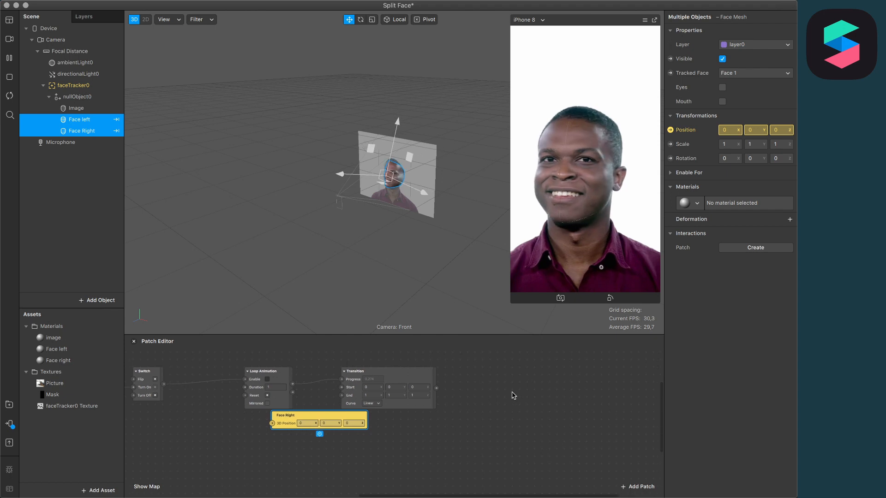
Give the patch graph more room and place the Face Right and Face left patches after the Transition, Face Right above Face left.
drag(327, 365, 327, 219)
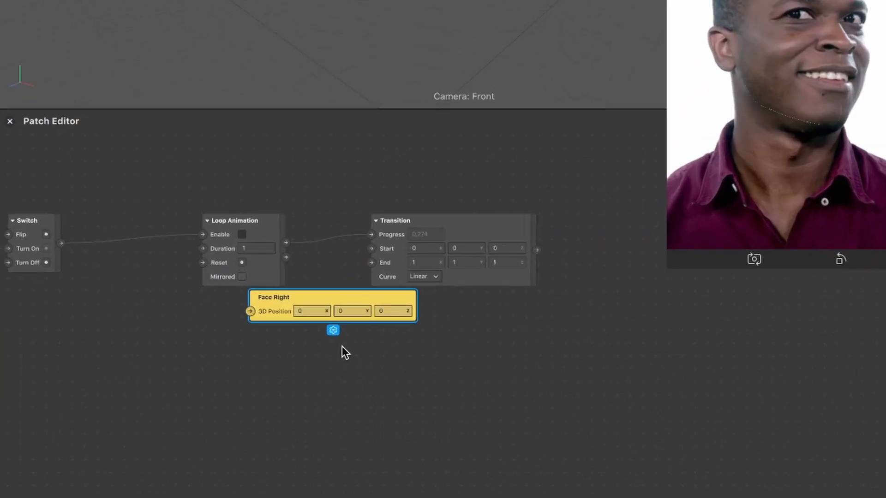
click(306, 327)
click(433, 457)
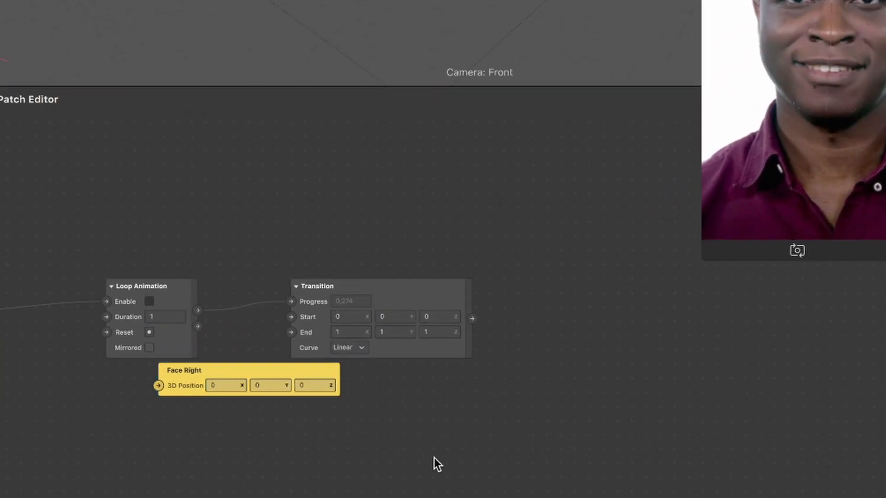
drag(220, 374, 597, 276)
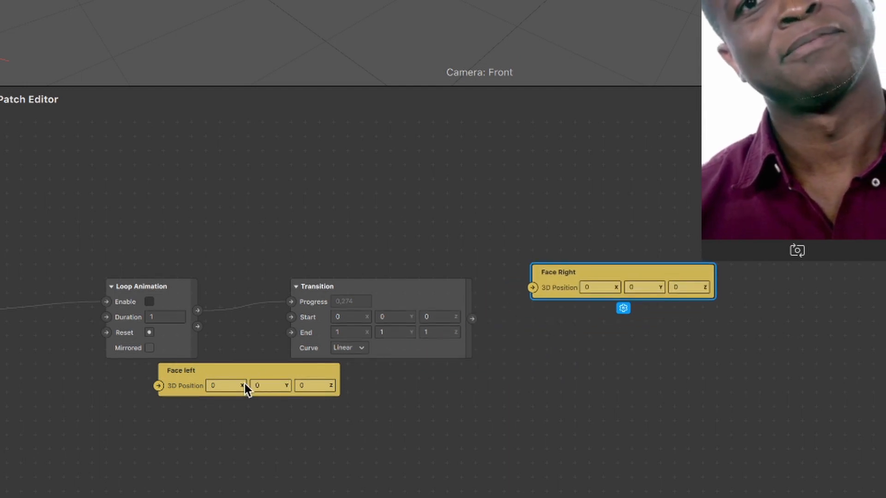
drag(215, 373, 618, 374)
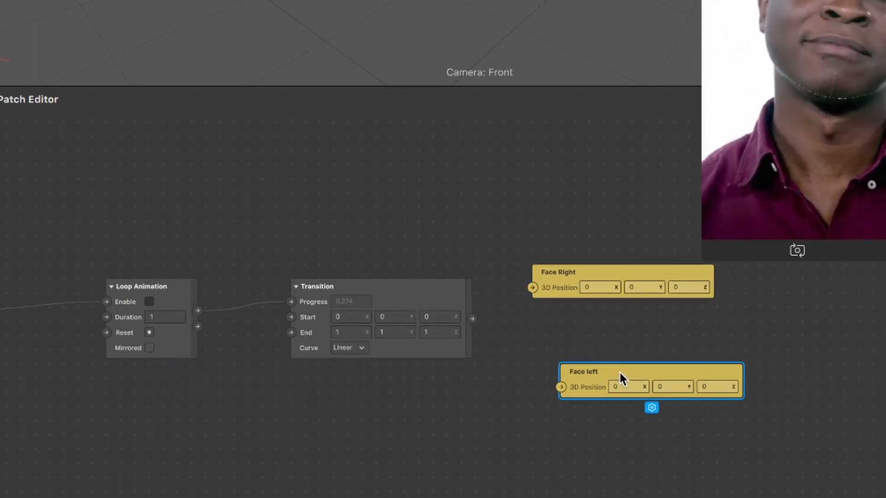
Set the Transition patch's End value to X 0.07, Y 0 and Z 0.
scroll(244, 378, left, 1)
scroll(244, 378, left, 2)
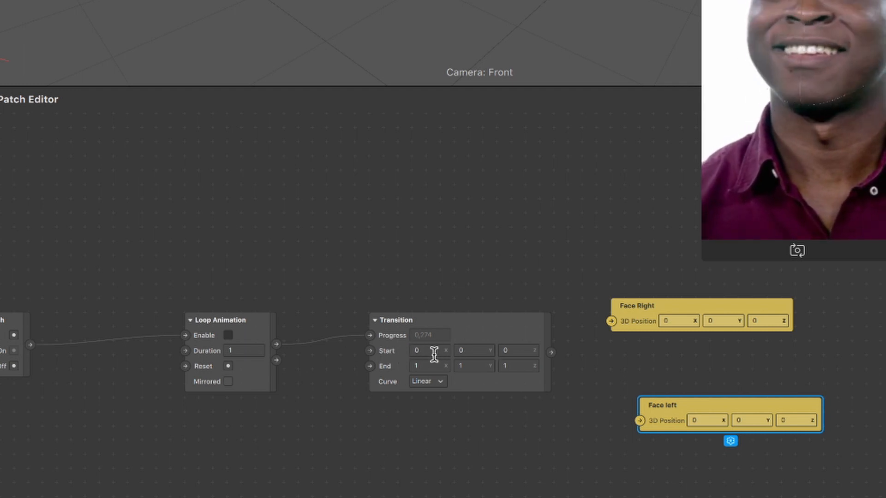
scroll(406, 397, up, 2)
scroll(394, 409, up, 5)
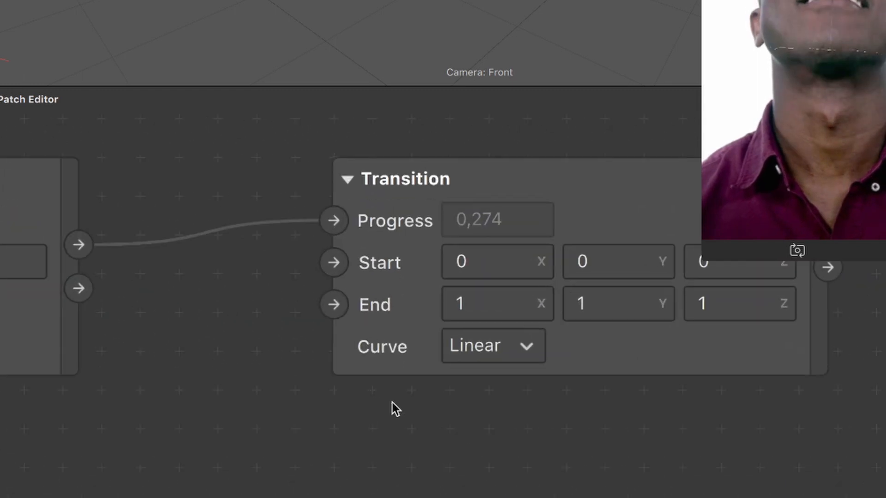
click(467, 406)
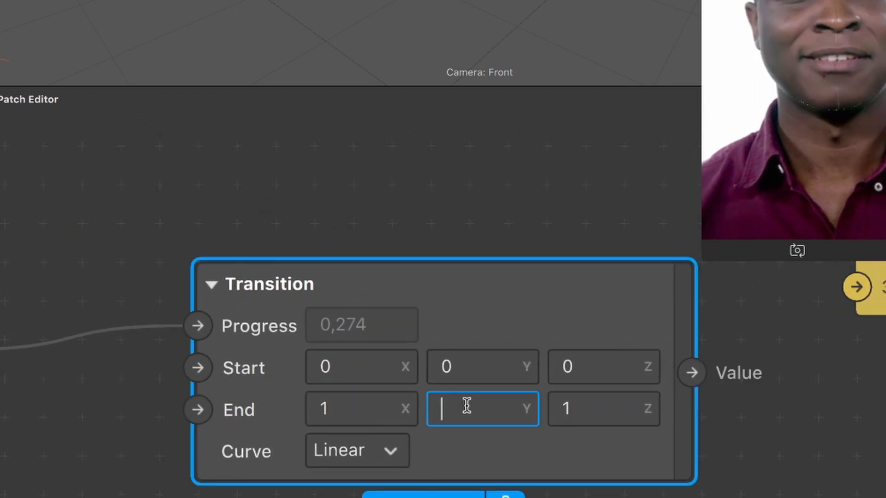
text(0)
key(Return)
click(580, 414)
text(0)
key(Return)
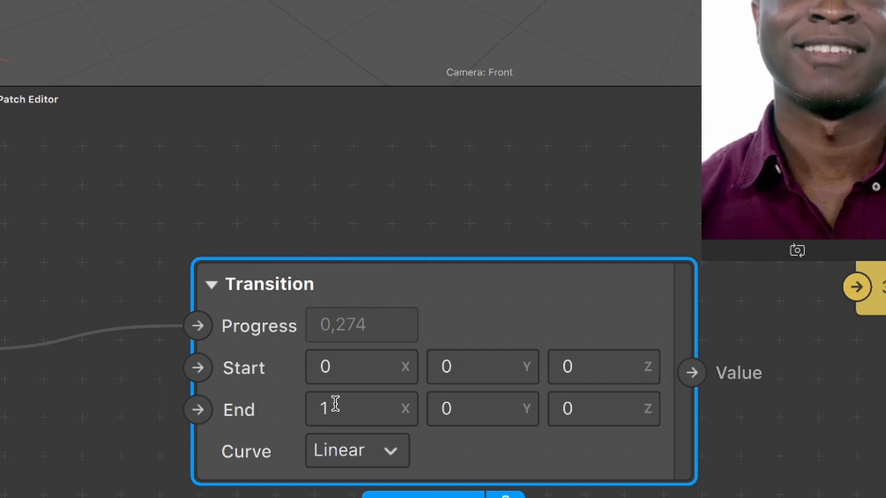
click(349, 406)
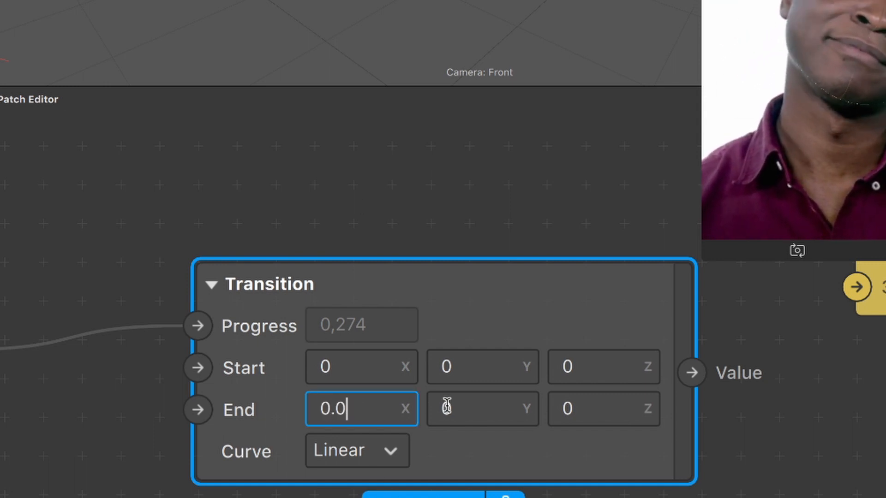
text(0.07)
key(Return)
Connect the Transition's Value to Face Right's 3D Position and tap the simulated screen to test the animation.
scroll(365, 436, down, 4)
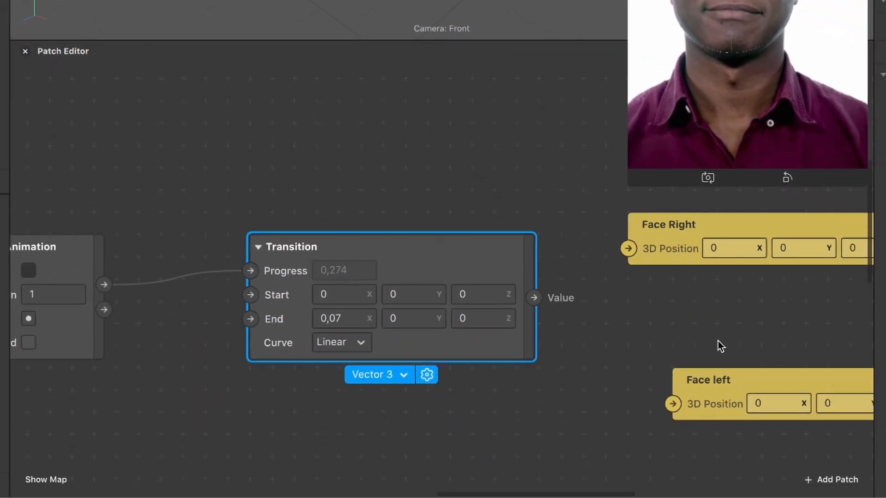
scroll(809, 452, right, 3)
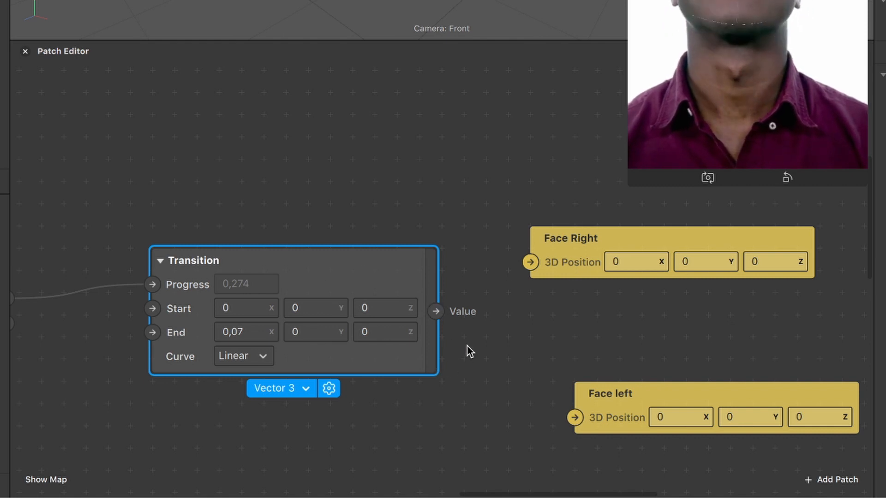
drag(437, 311, 530, 262)
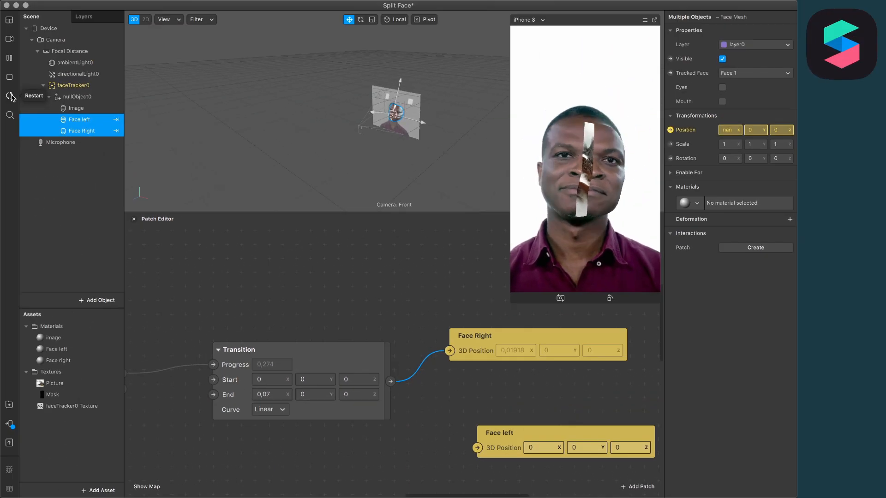
click(606, 166)
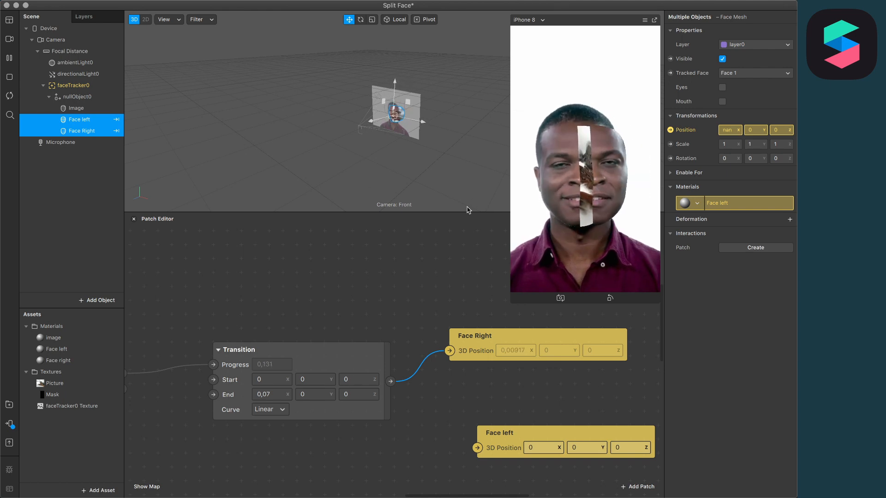
Try an End X value of 0.2 on the Transition and enlarge the 3D viewport to inspect the sliding face half.
scroll(356, 298, down, 5)
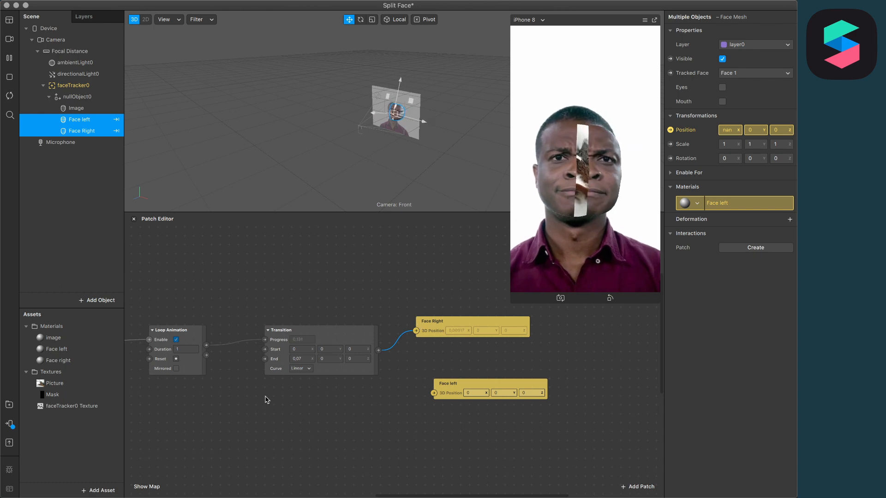
click(302, 359)
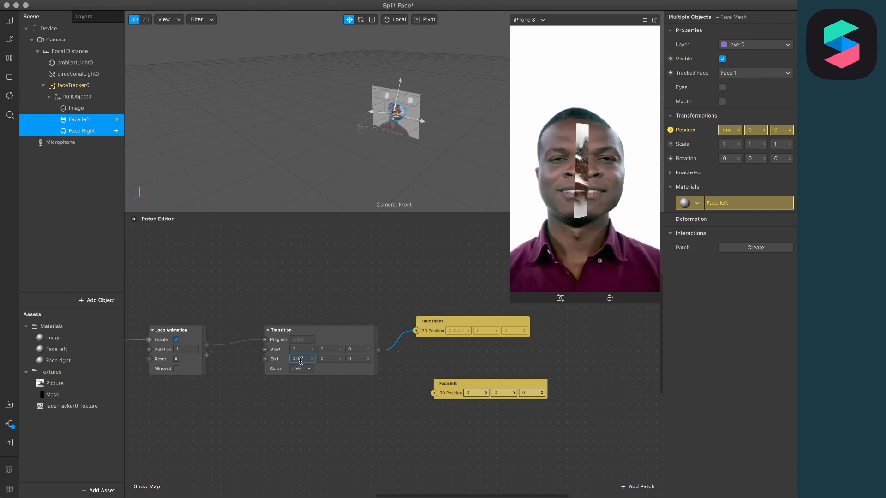
scroll(302, 360, up, 5)
key(BackSpace)
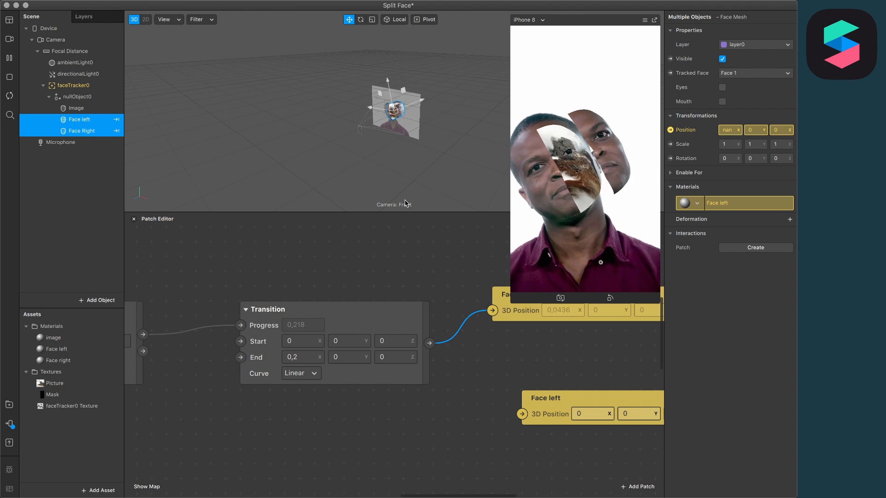
drag(405, 211, 401, 323)
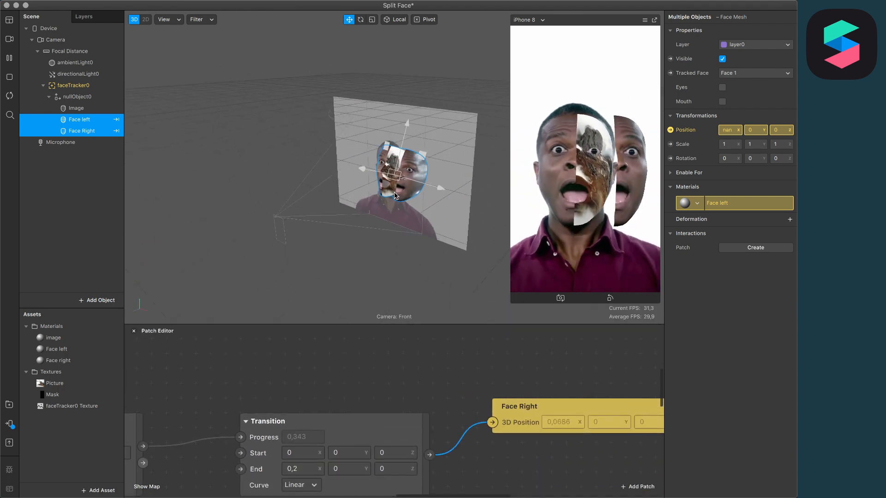
Set the Transition's End X value back to 0.07.
scroll(315, 380, down, 3)
click(310, 421)
key(BackSpace)
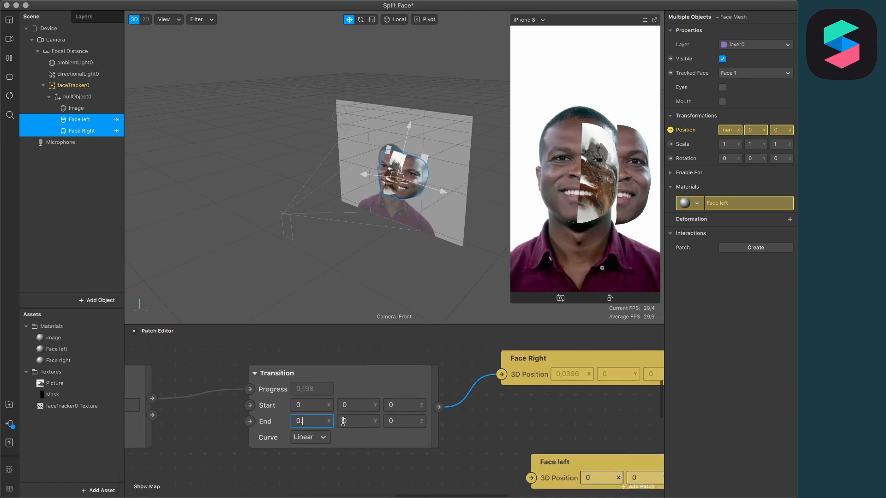
text(0)
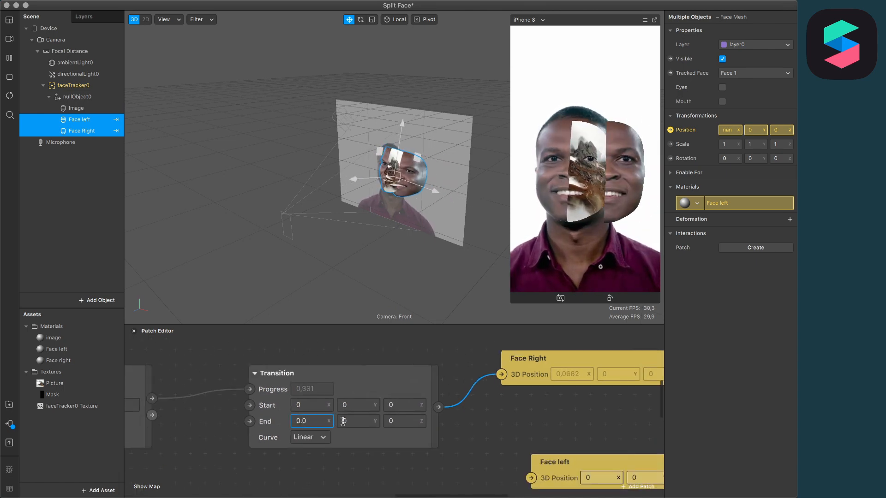
text(7)
key(Return)
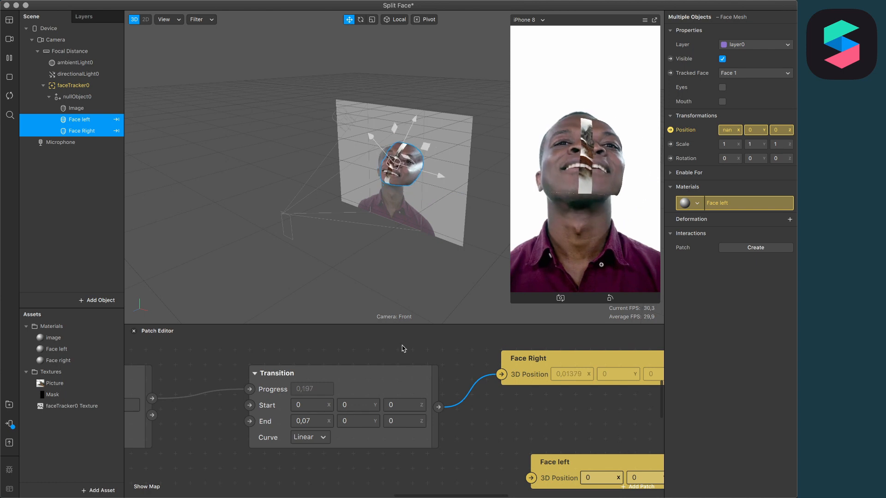
Try connecting the Transition's Value directly to Face left's 3D Position.
ctrl+scroll(404, 376, down, 5)
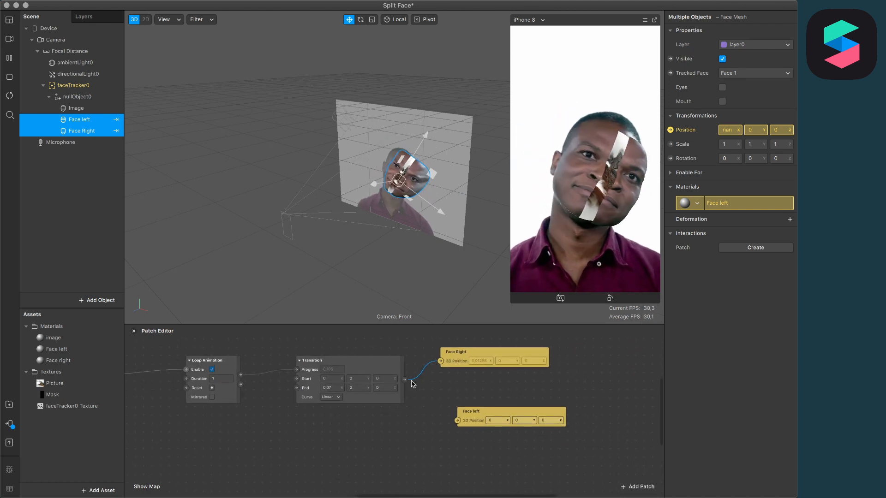
drag(406, 381, 458, 421)
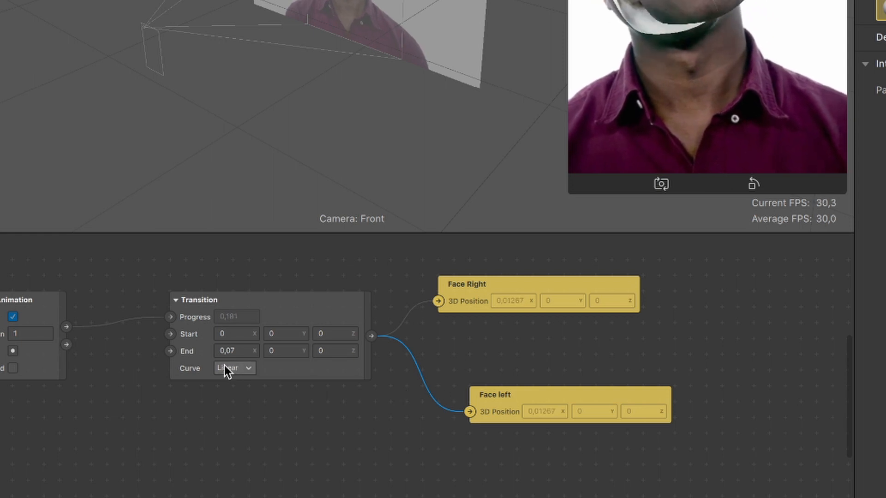
Move the Face left patch further from the Transition and delete the connection between them.
drag(501, 395, 578, 392)
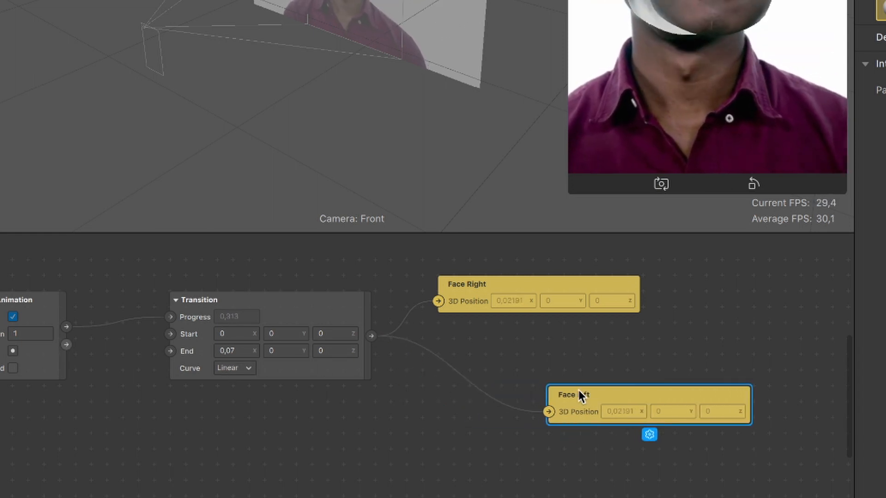
click(457, 375)
key(Delete)
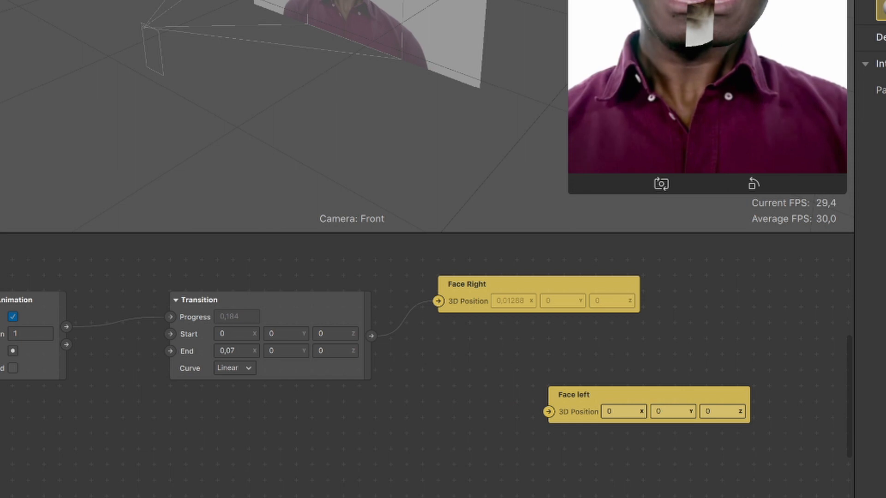
Add a Multiply patch to the patch graph.
click(880, 486)
text(muö)
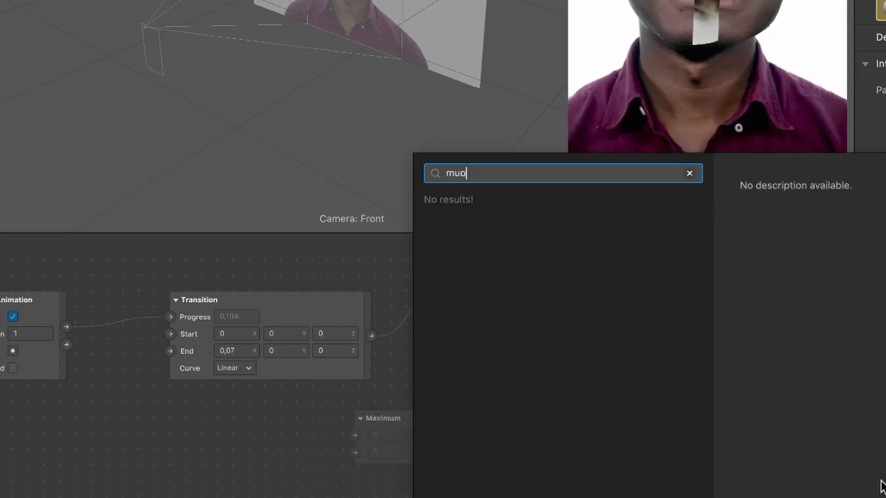
key(BackSpace)
key(Down)
key(Down)
key(Return)
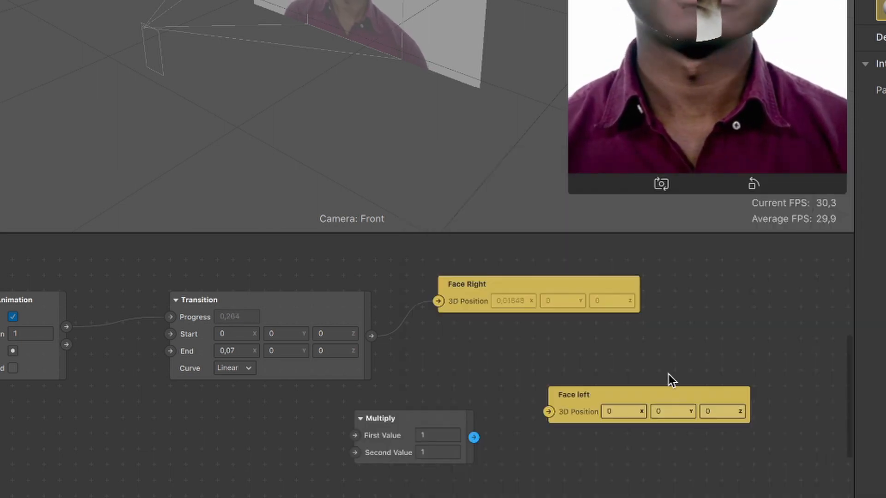
Enlarge the patch graph area and change the Multiply patch's data type from Number to Vector 3.
scroll(405, 372, up, 3)
scroll(405, 372, down, 3)
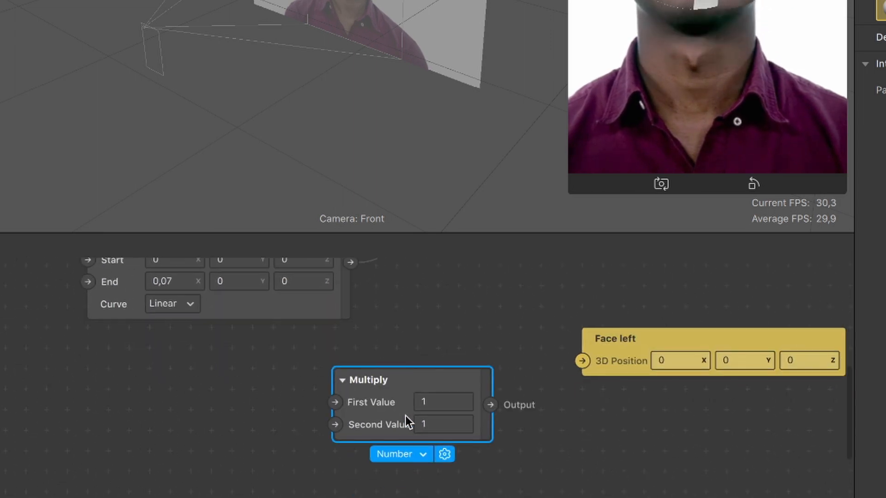
drag(409, 229, 409, 107)
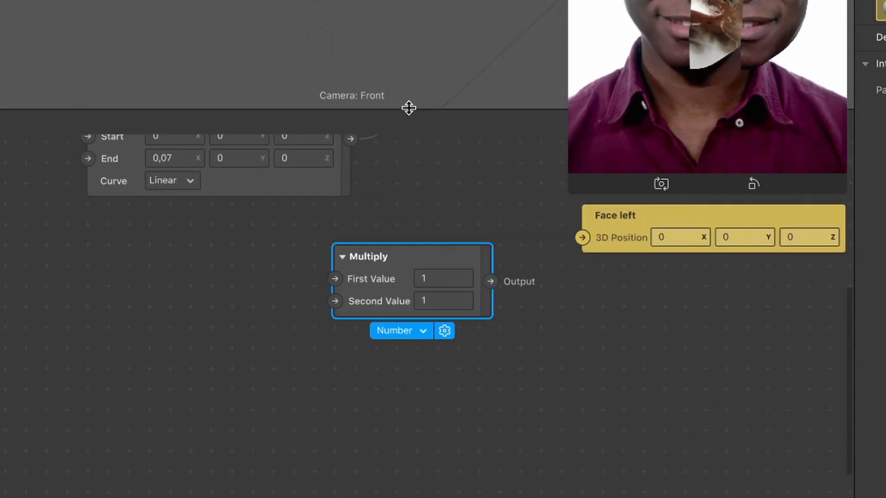
click(410, 329)
click(422, 426)
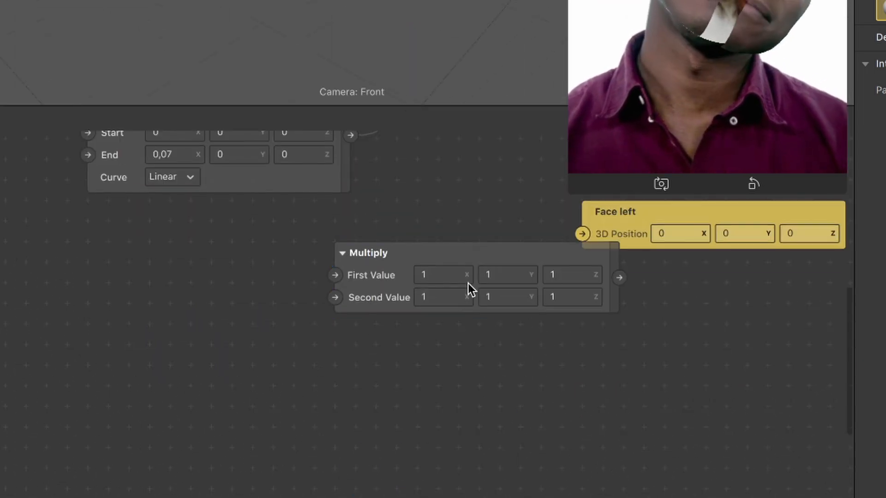
Set the Multiply patch's Second Value to -1, 0, 0.
click(454, 275)
click(429, 297)
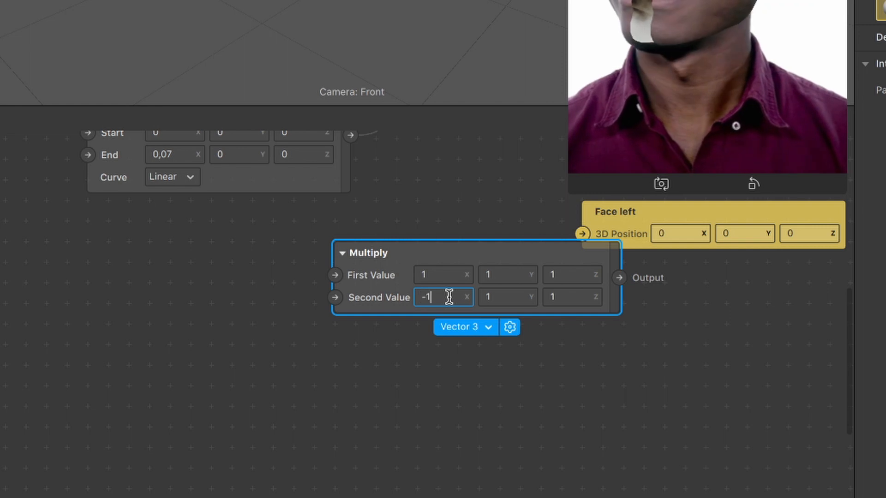
click(510, 295)
key(BackSpace)
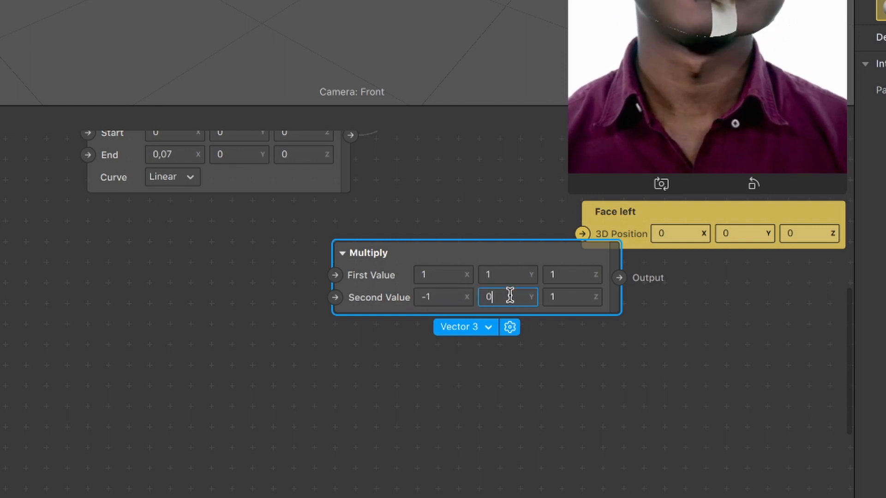
Connect the Transition's Value to Multiply's First Value and Multiply's Output to Face left's 3D Position, spacing the patches apart.
scroll(572, 297, up, 4)
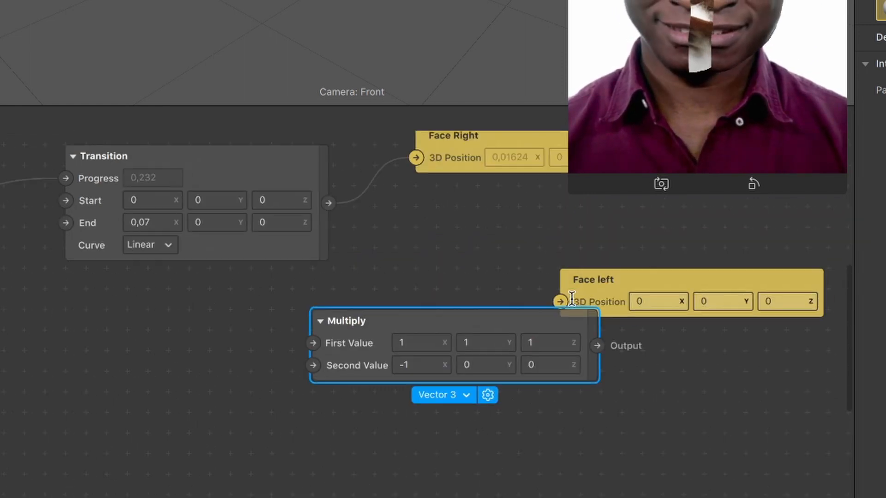
scroll(319, 208, up, 1)
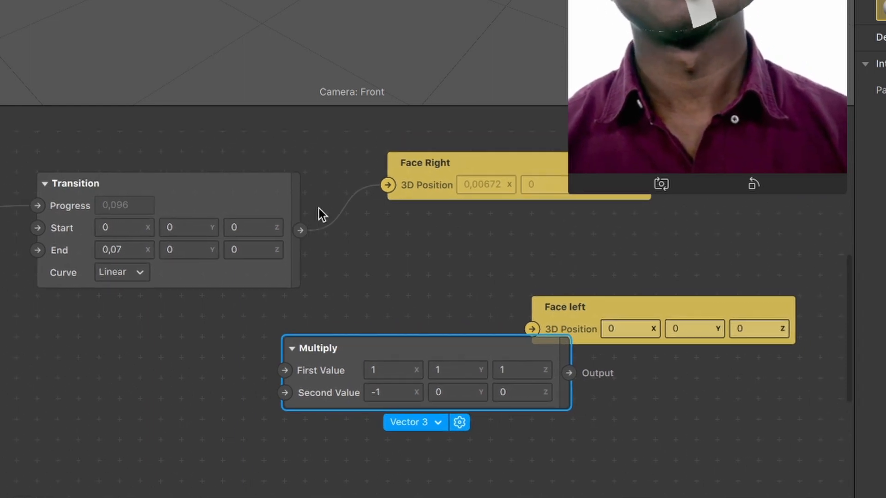
drag(299, 229, 281, 368)
scroll(442, 357, right, 5)
drag(443, 357, 500, 371)
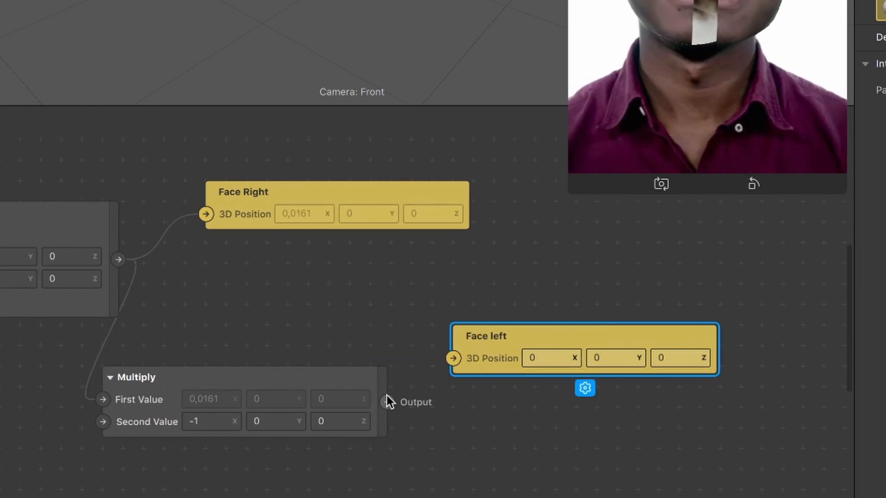
drag(386, 402, 453, 358)
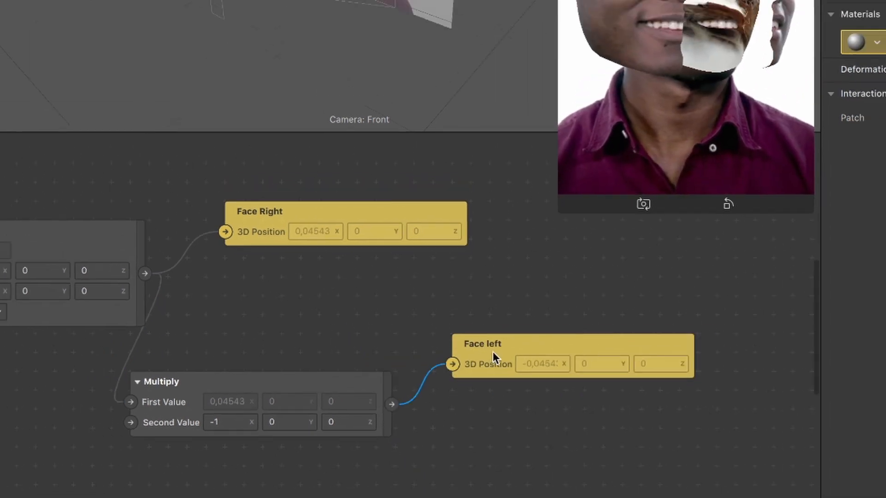
drag(521, 349, 598, 349)
drag(302, 392, 337, 370)
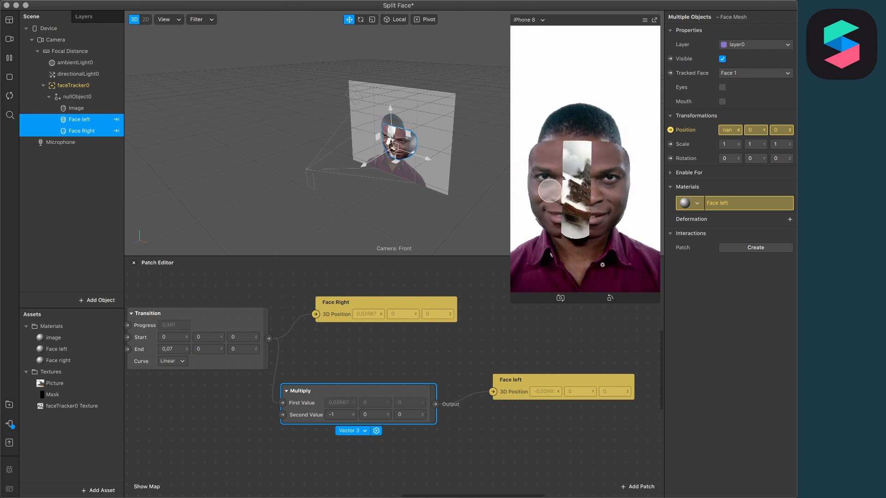
Turn off Eyes and Mouth for the Image face mesh.
click(75, 108)
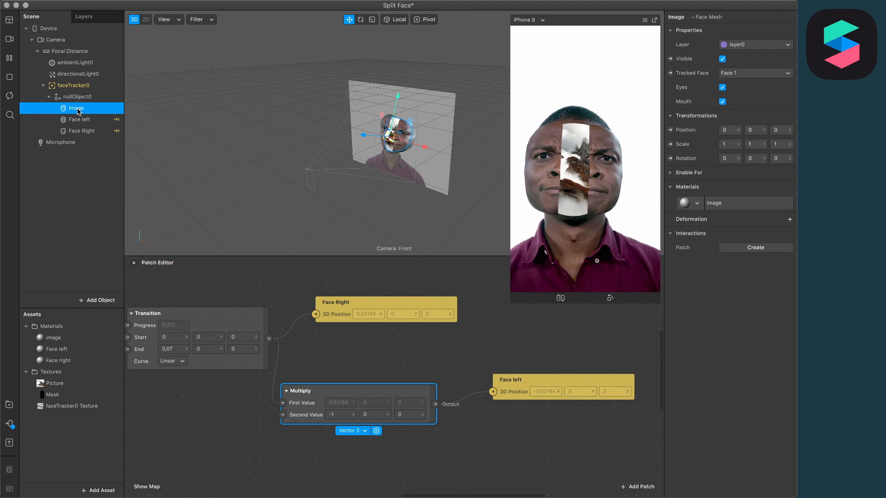
click(722, 87)
click(722, 101)
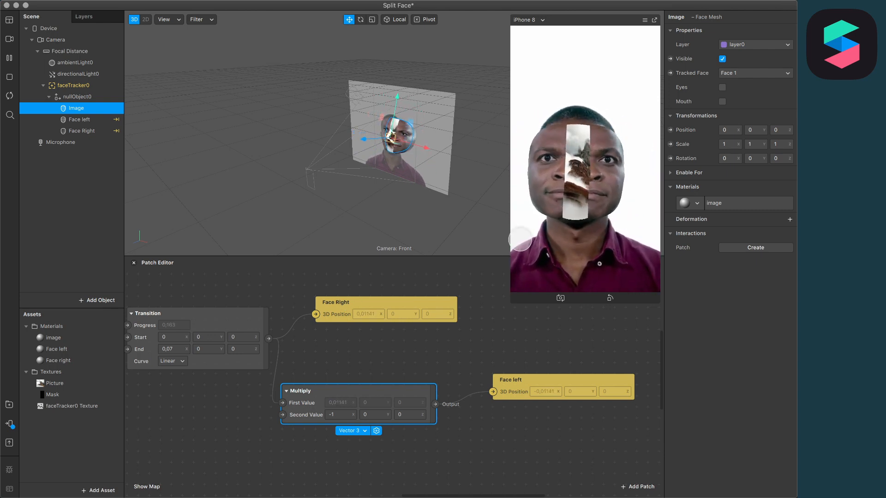
Add a second Switch patch and place it just below the Loop Animation patch.
scroll(356, 389, down, 3)
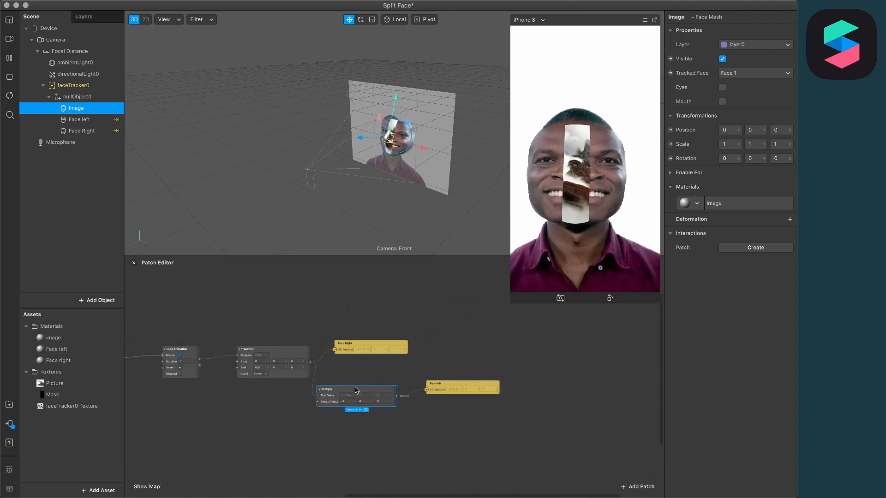
scroll(356, 389, left, 3)
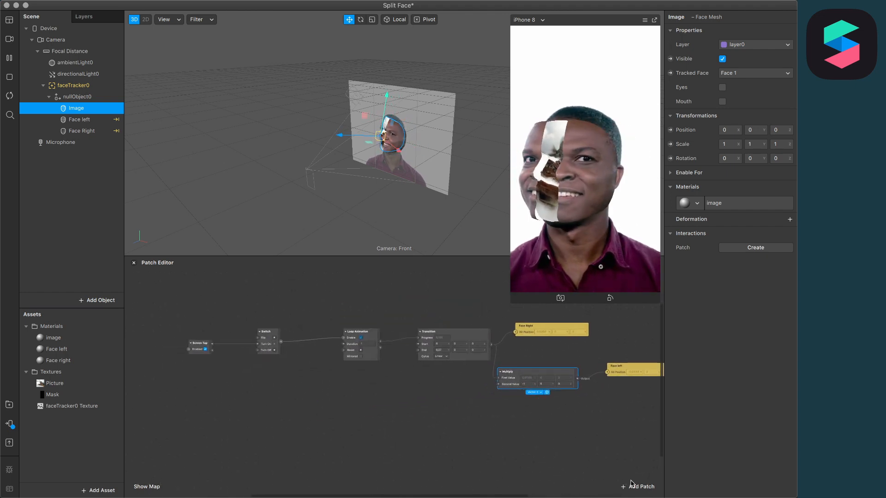
click(635, 486)
text(swi)
key(Return)
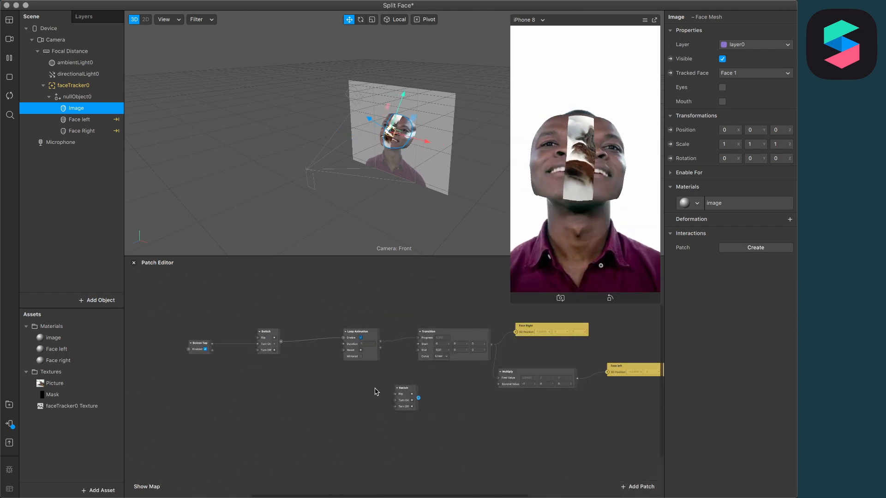
drag(406, 389, 327, 363)
scroll(327, 363, up, 5)
scroll(326, 362, left, 2)
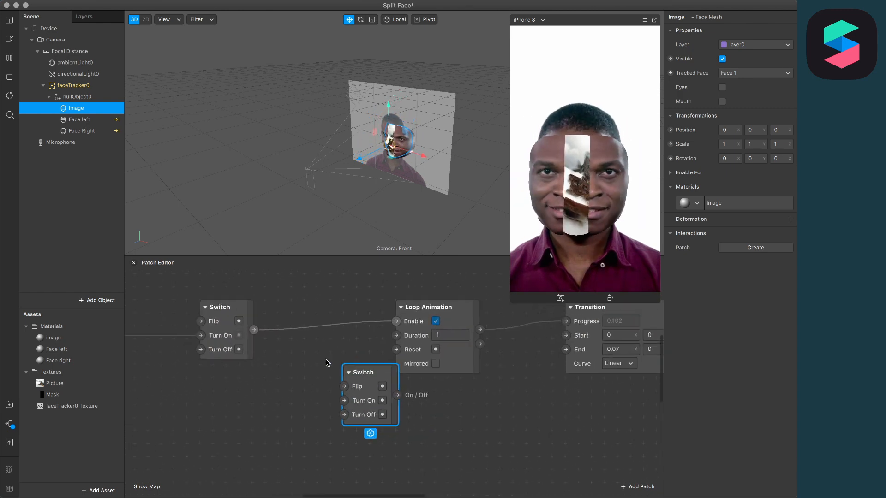
Add Delay and Pulse patches and connect the Delay's Output to the Pulse's On / Off input.
scroll(327, 362, down, 2)
click(634, 486)
text(del)
key(Return)
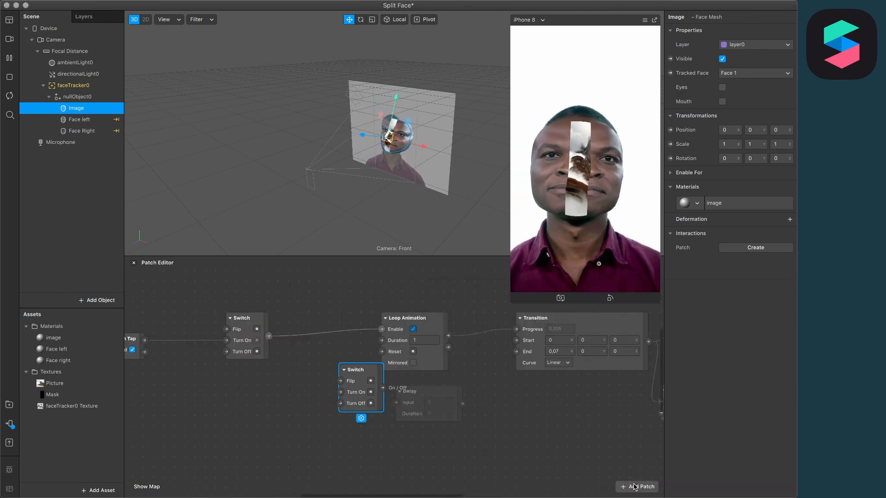
click(639, 486)
text(pul)
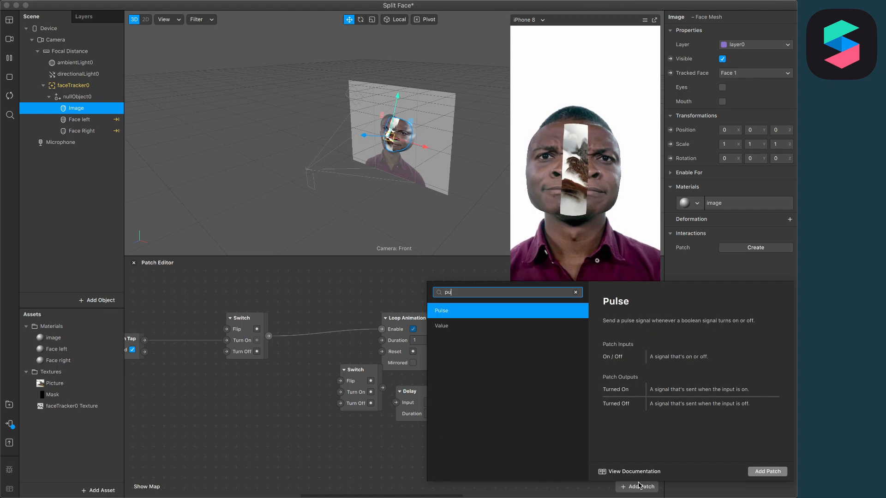
key(Return)
drag(417, 391, 269, 401)
drag(314, 413, 361, 438)
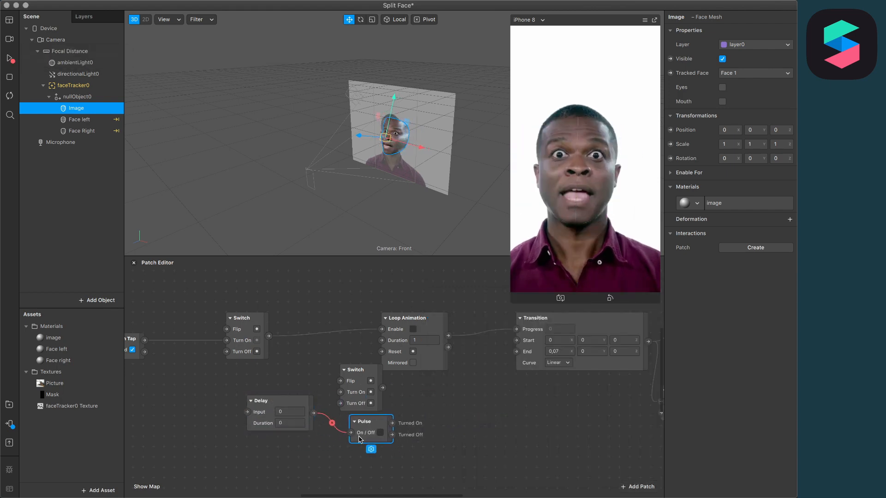
Move the Screen Tap and first Switch further from Loop Animation and remove the Switch's connection to it.
scroll(258, 374, left, 5)
drag(311, 383, 178, 338)
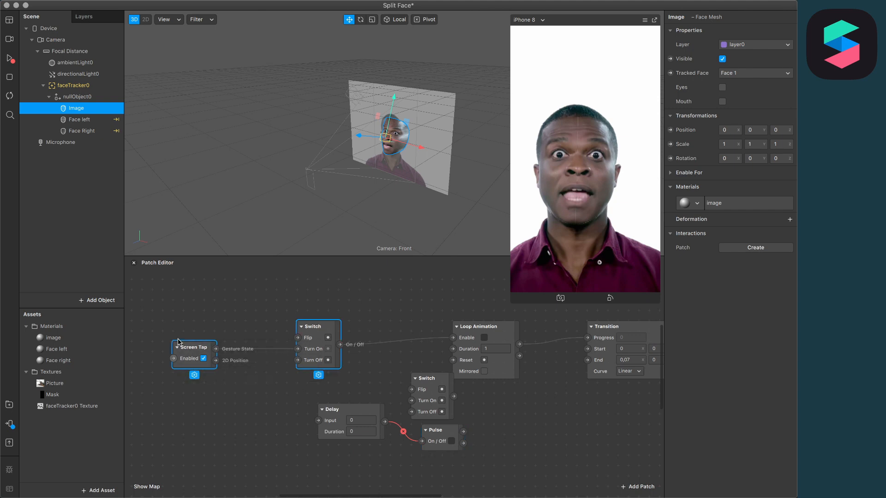
drag(311, 339, 238, 340)
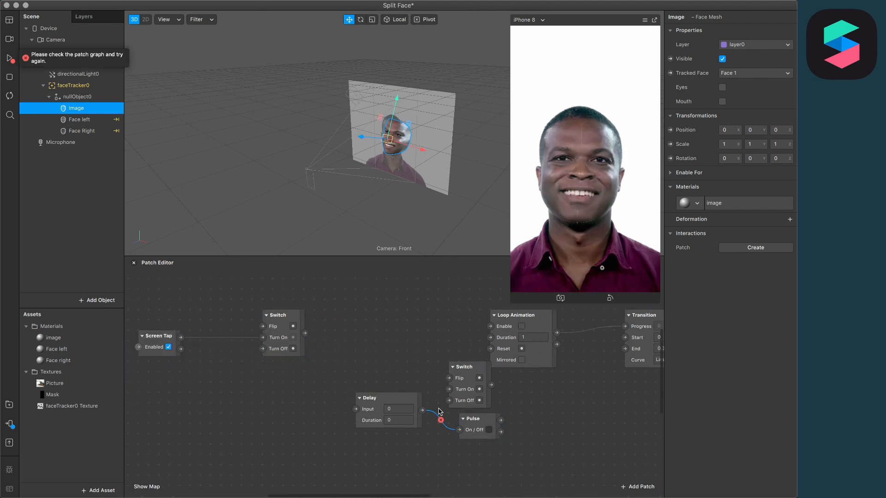
Place the second Switch before Loop Animation and link the first Switch to its Turn On through another Pulse patch.
drag(466, 379, 412, 326)
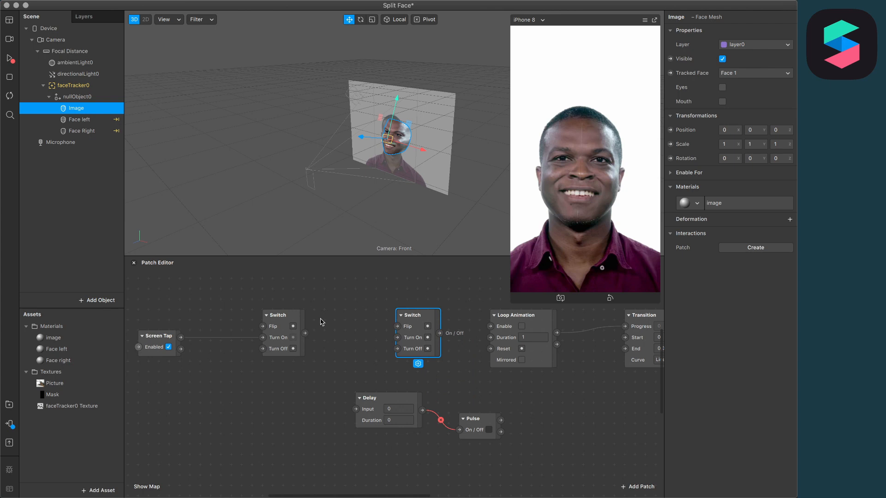
drag(305, 334, 397, 337)
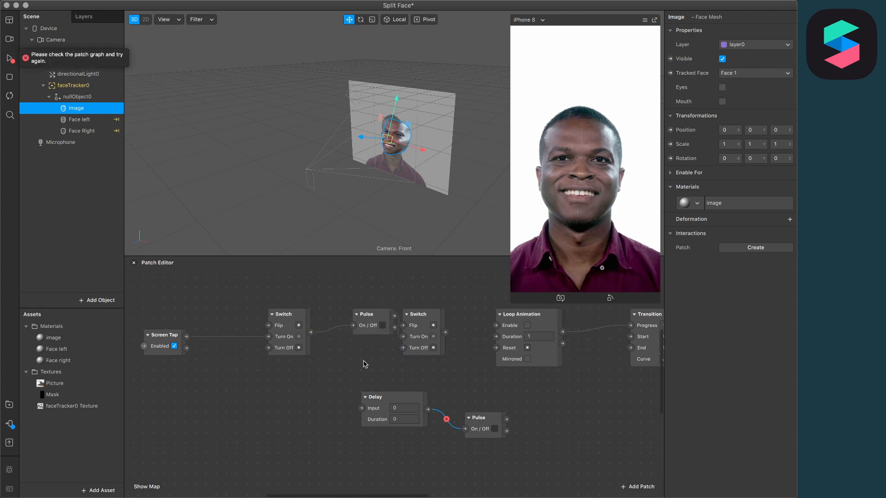
drag(447, 311, 480, 309)
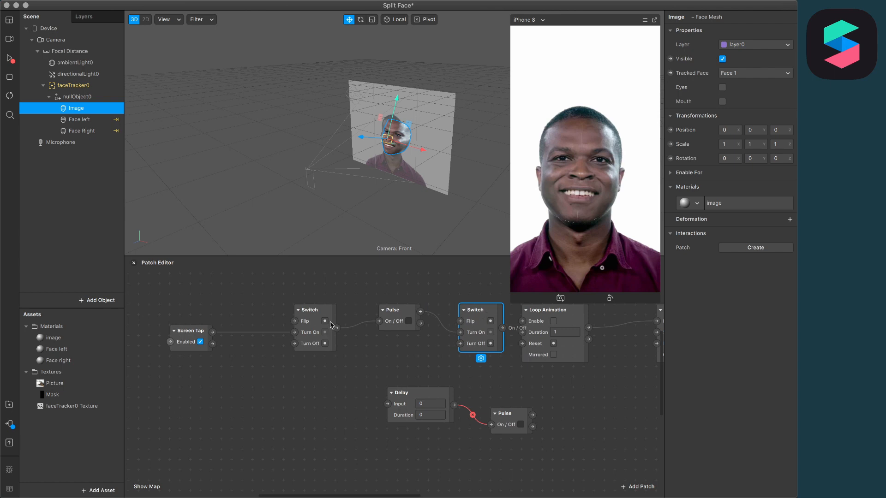
Connect the first Switch's output to the Delay's Input and set the Delay's Duration to 1.
drag(337, 329, 387, 404)
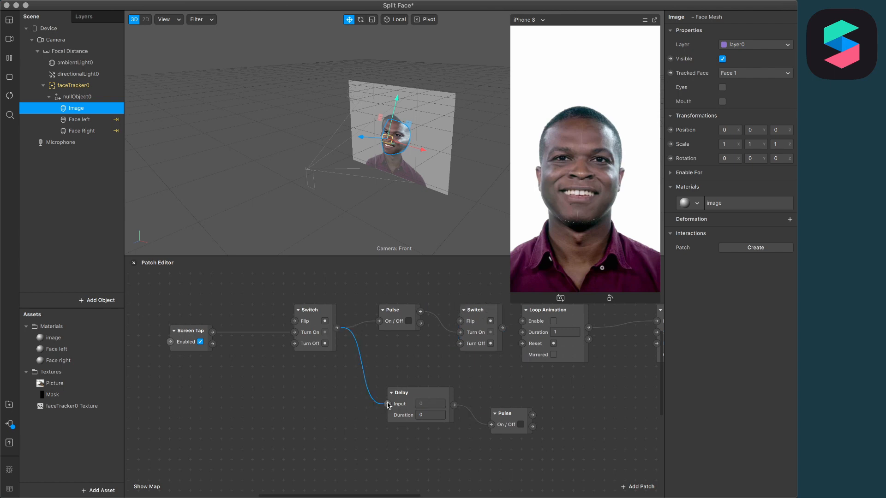
click(436, 414)
text(1)
key(Return)
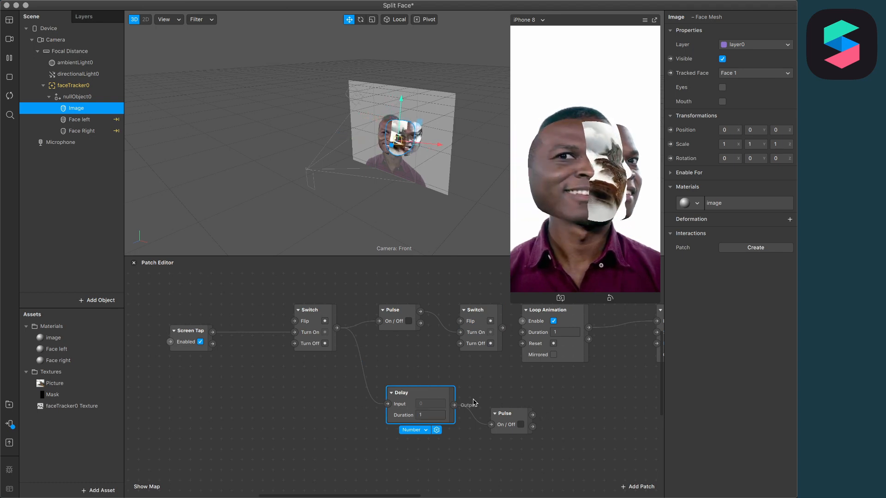
Bring the Delay and its Pulse closer together and connect that Pulse's Turned On to the second Switch's Turn Off.
drag(430, 401, 389, 404)
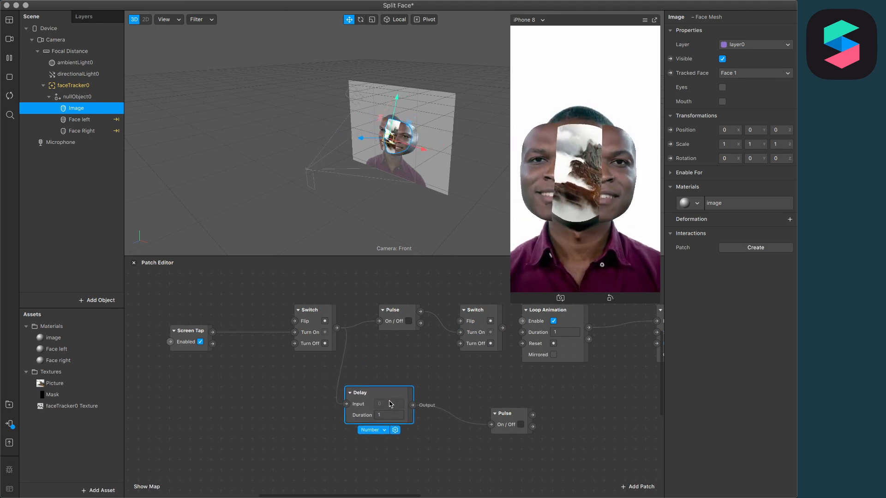
drag(516, 418, 461, 344)
scroll(496, 362, right, 3)
scroll(495, 362, up, 2)
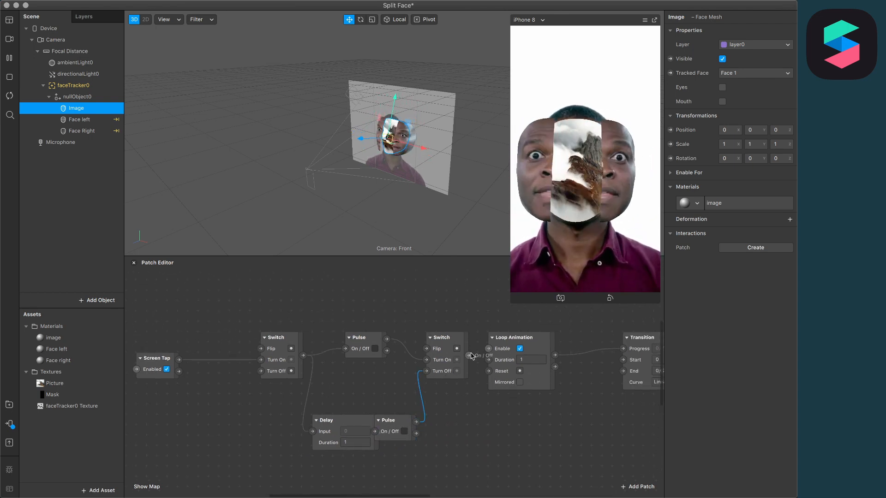
Connect the second Switch's output to Loop Animation's Enable and test the effect with a screen tap in the preview.
drag(469, 357, 489, 353)
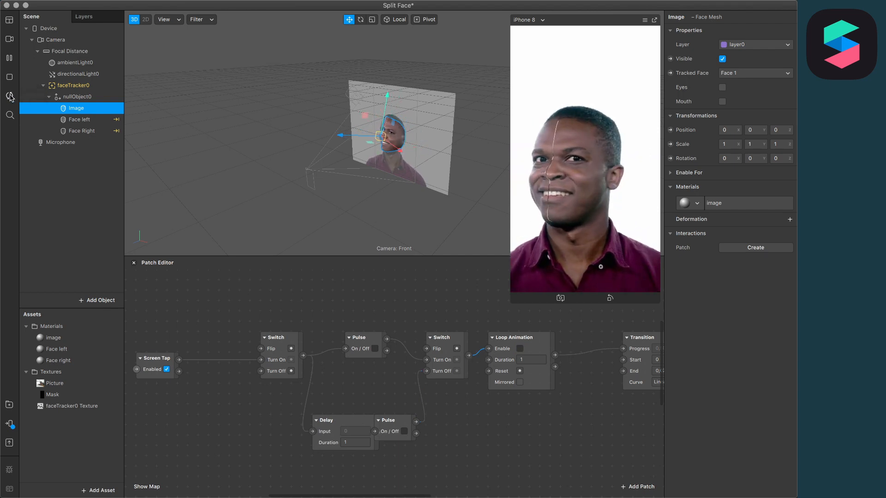
click(553, 200)
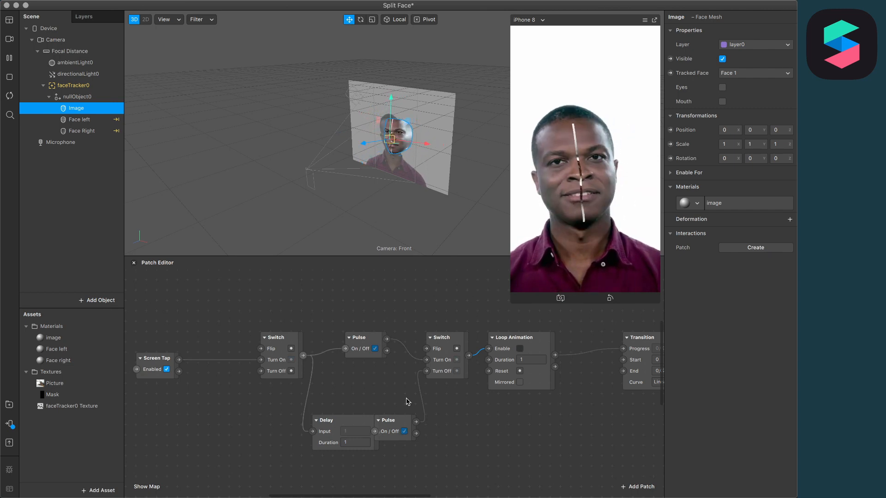
Reposition the Pulse beside the Delay, set the Delay's Duration to 0,95, and enlarge the device preview.
drag(399, 422, 410, 411)
scroll(368, 433, down, 3)
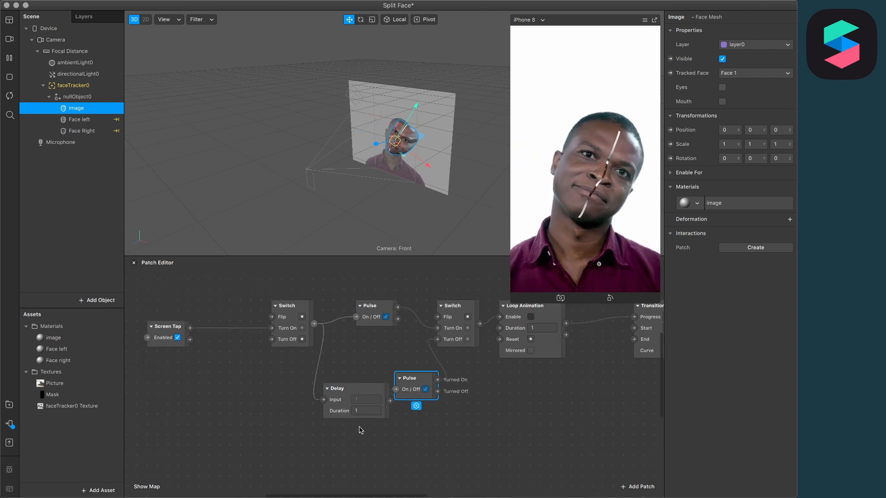
scroll(361, 430, up, 3)
click(378, 398)
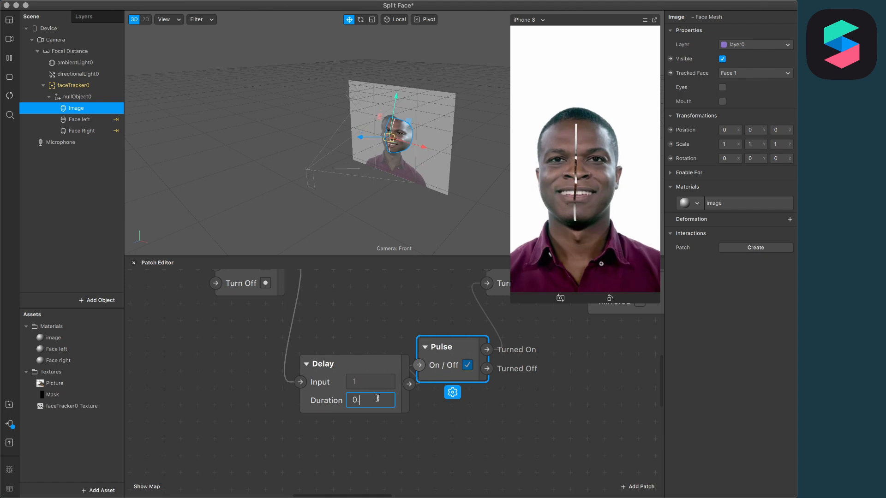
text(0,95)
key(Return)
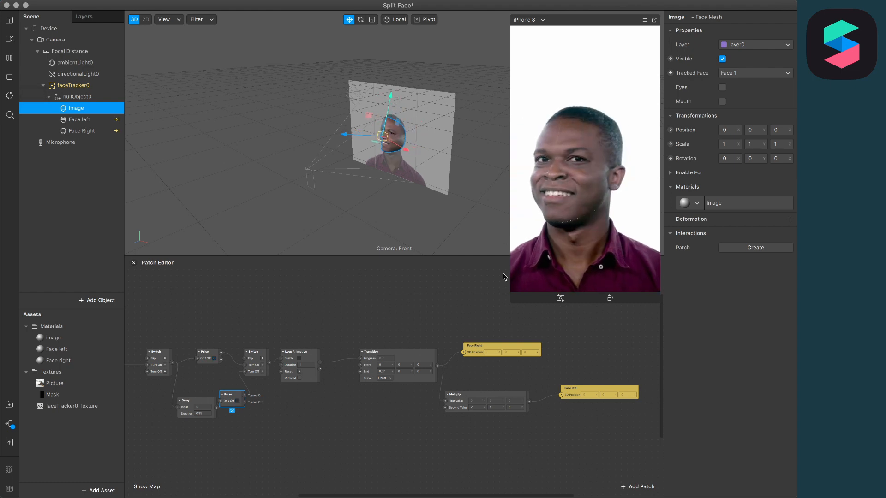
drag(512, 300, 418, 305)
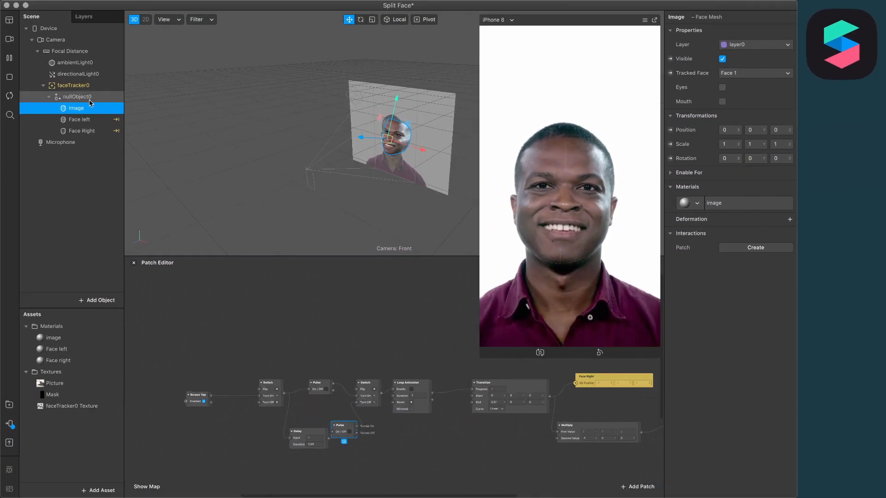
Create a patch for nullObject0's Visible property and place it in the free space above the other patches.
click(76, 97)
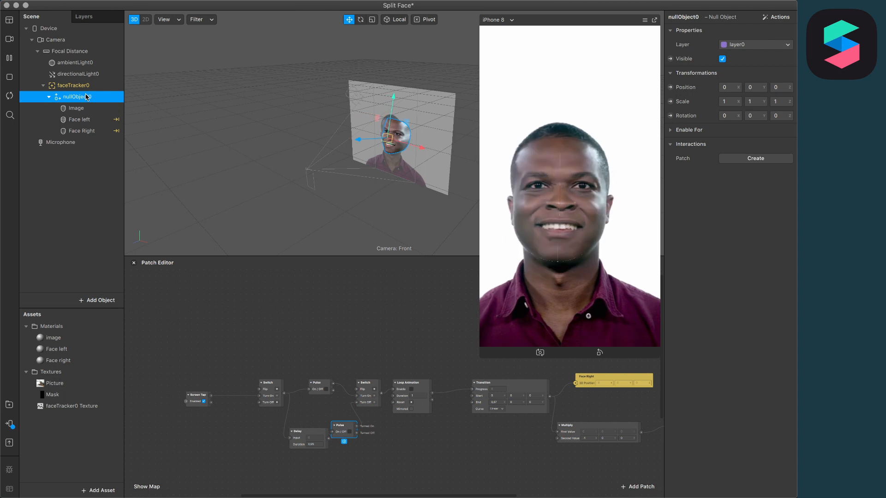
click(670, 59)
scroll(303, 367, up, 3)
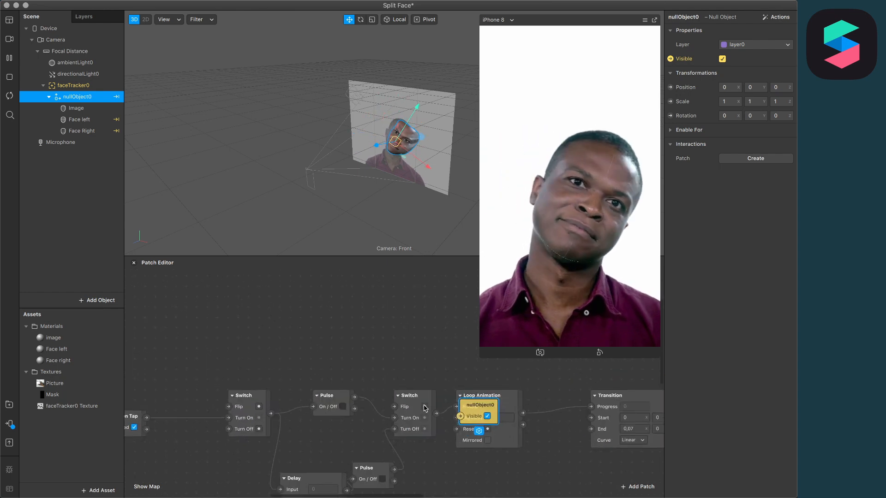
drag(477, 406, 333, 317)
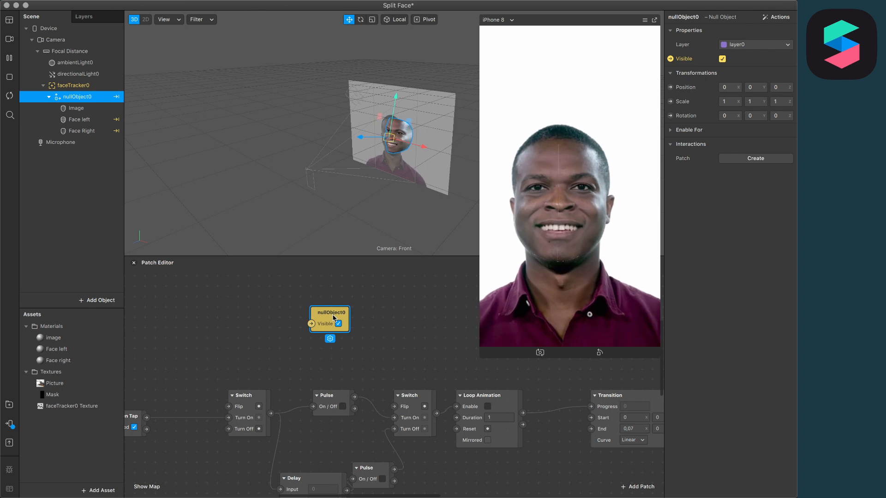
Connect the first Switch's output to nullObject0's Visible input and test it with a screen tap in the preview.
scroll(245, 367, left, 2)
drag(290, 384, 354, 316)
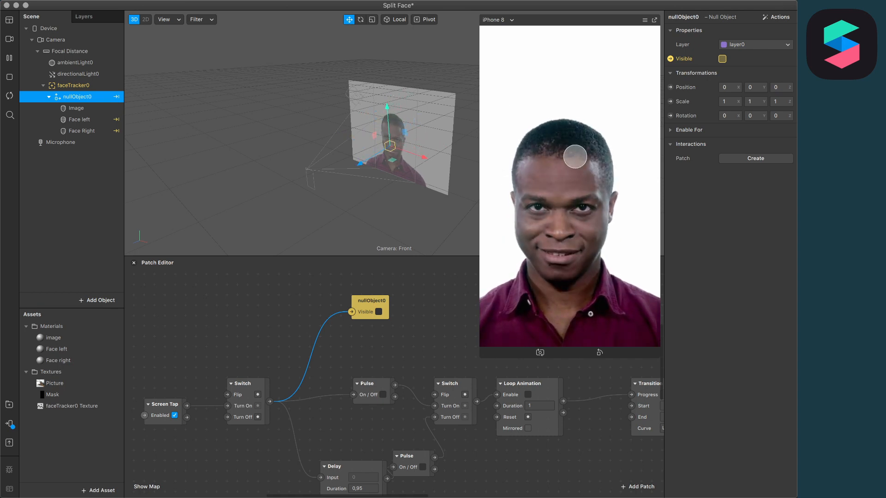
click(575, 157)
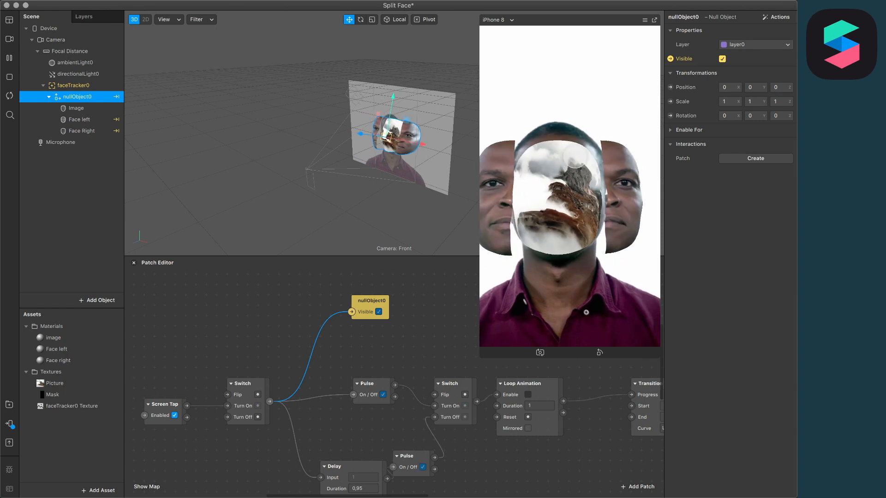